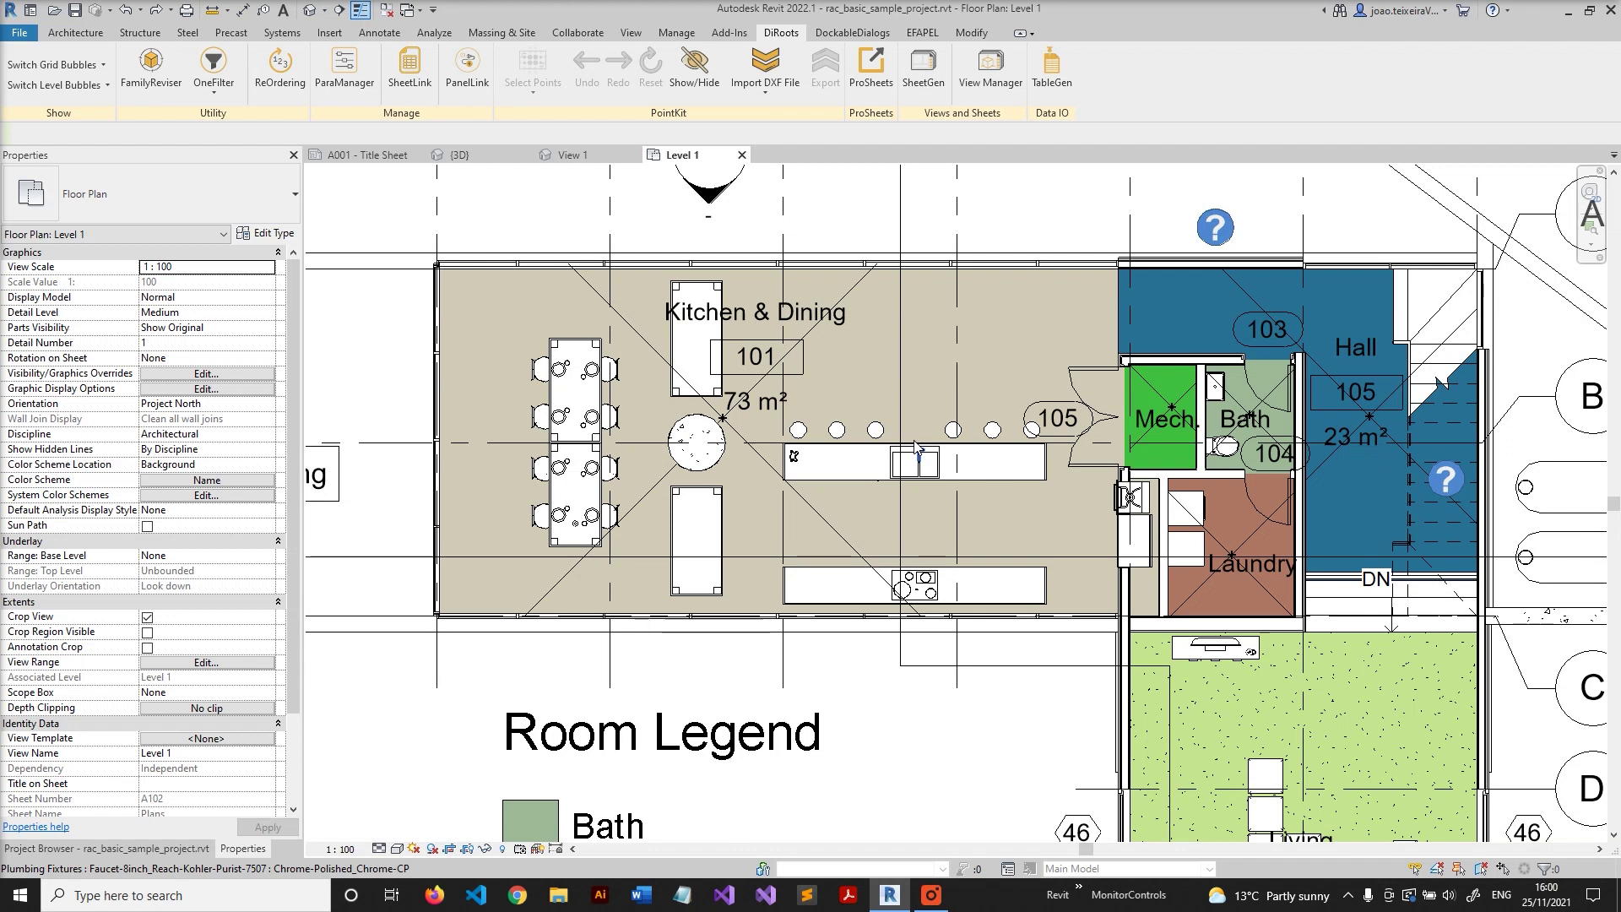
# Briefly open and close OneFilter, then select the dining table among the chairs
pyautogui.click(207, 63)
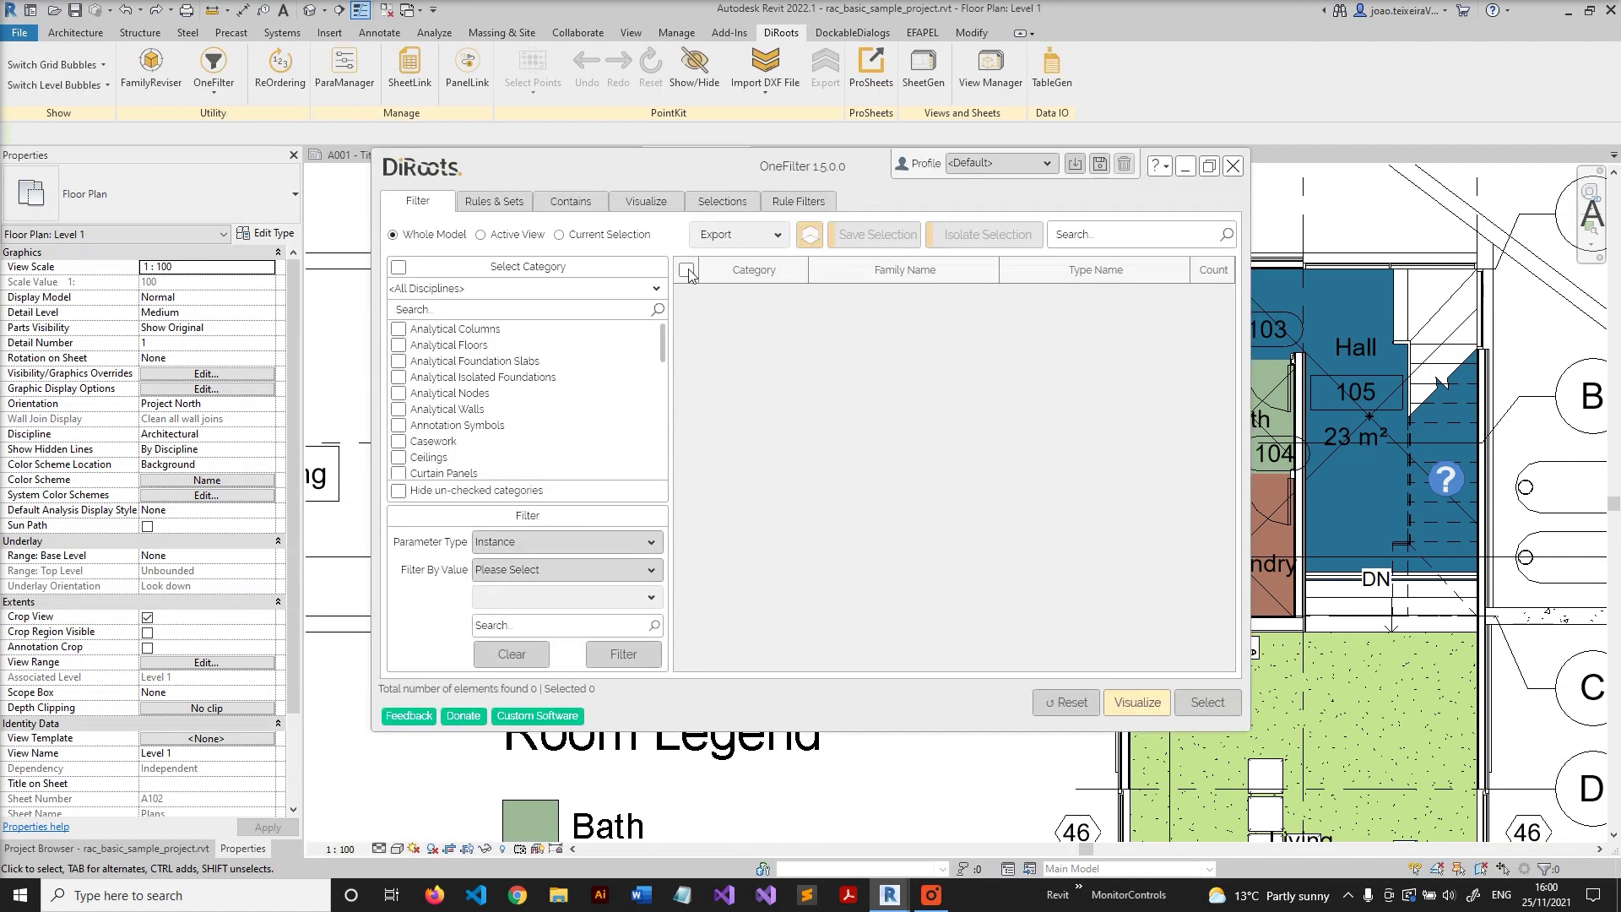
pyautogui.click(1232, 165)
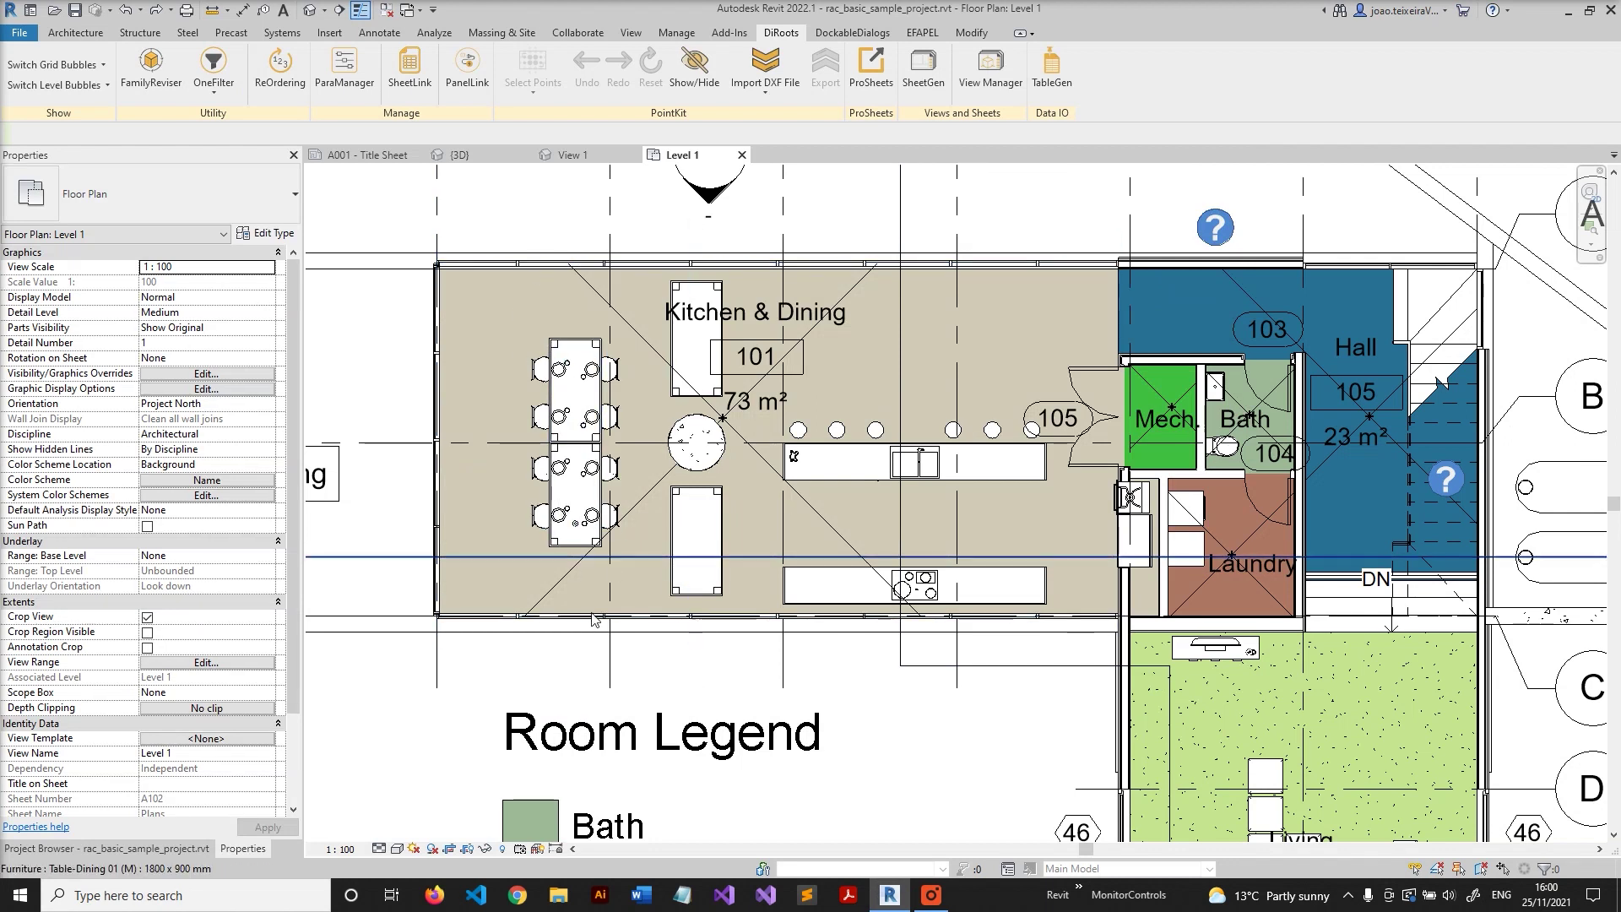
pyautogui.click(595, 537)
pyautogui.click(697, 393)
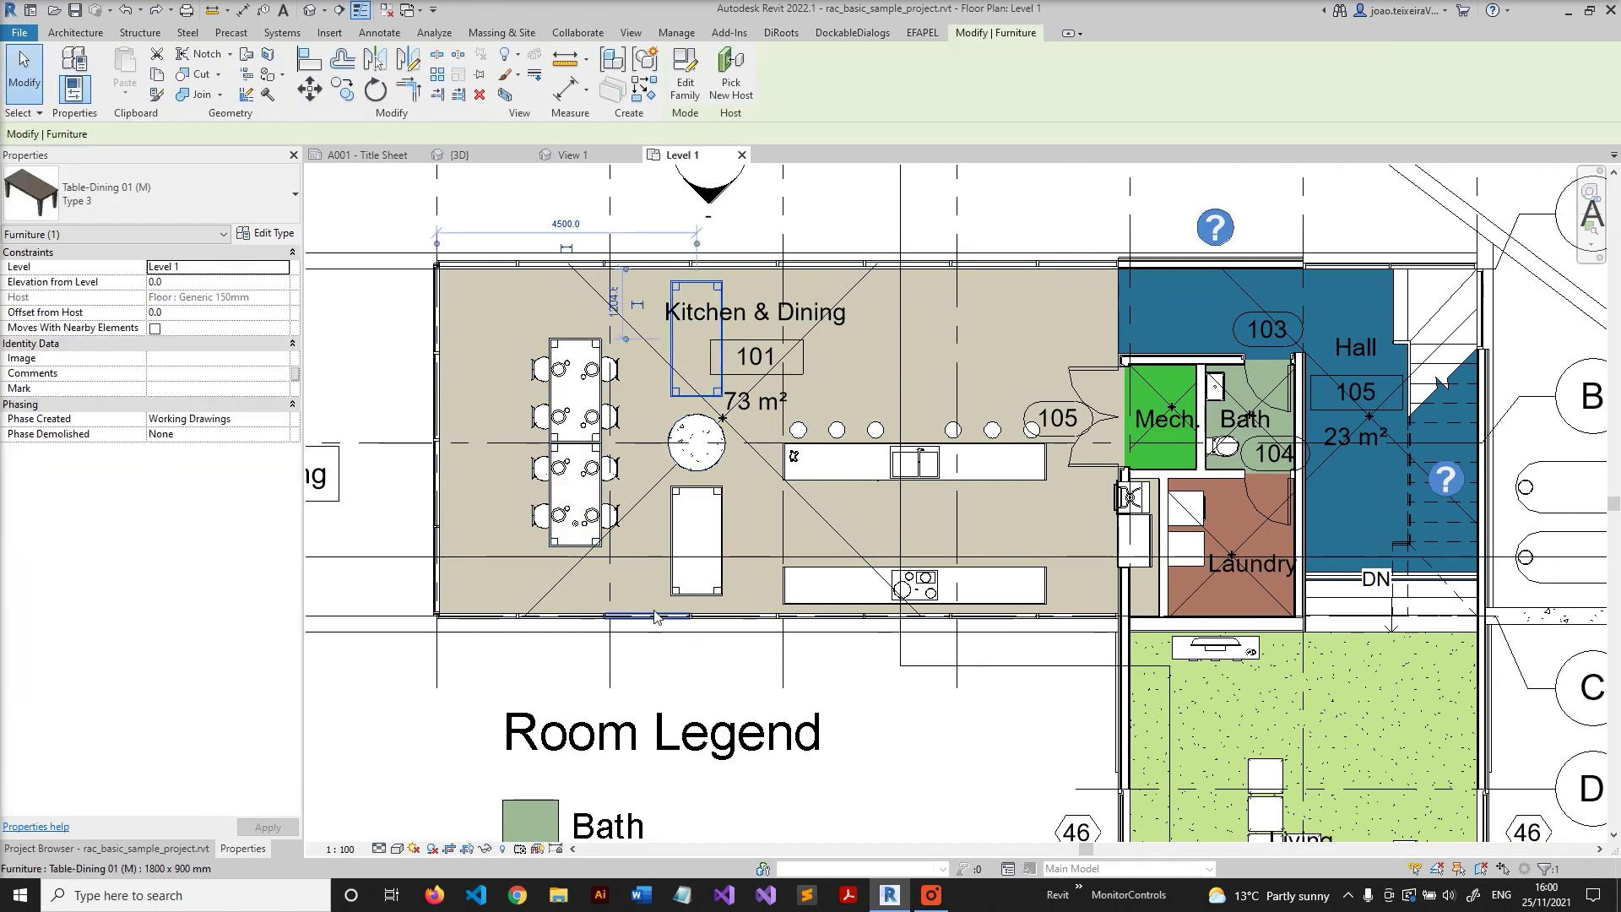
pyautogui.click(690, 585)
pyautogui.click(561, 655)
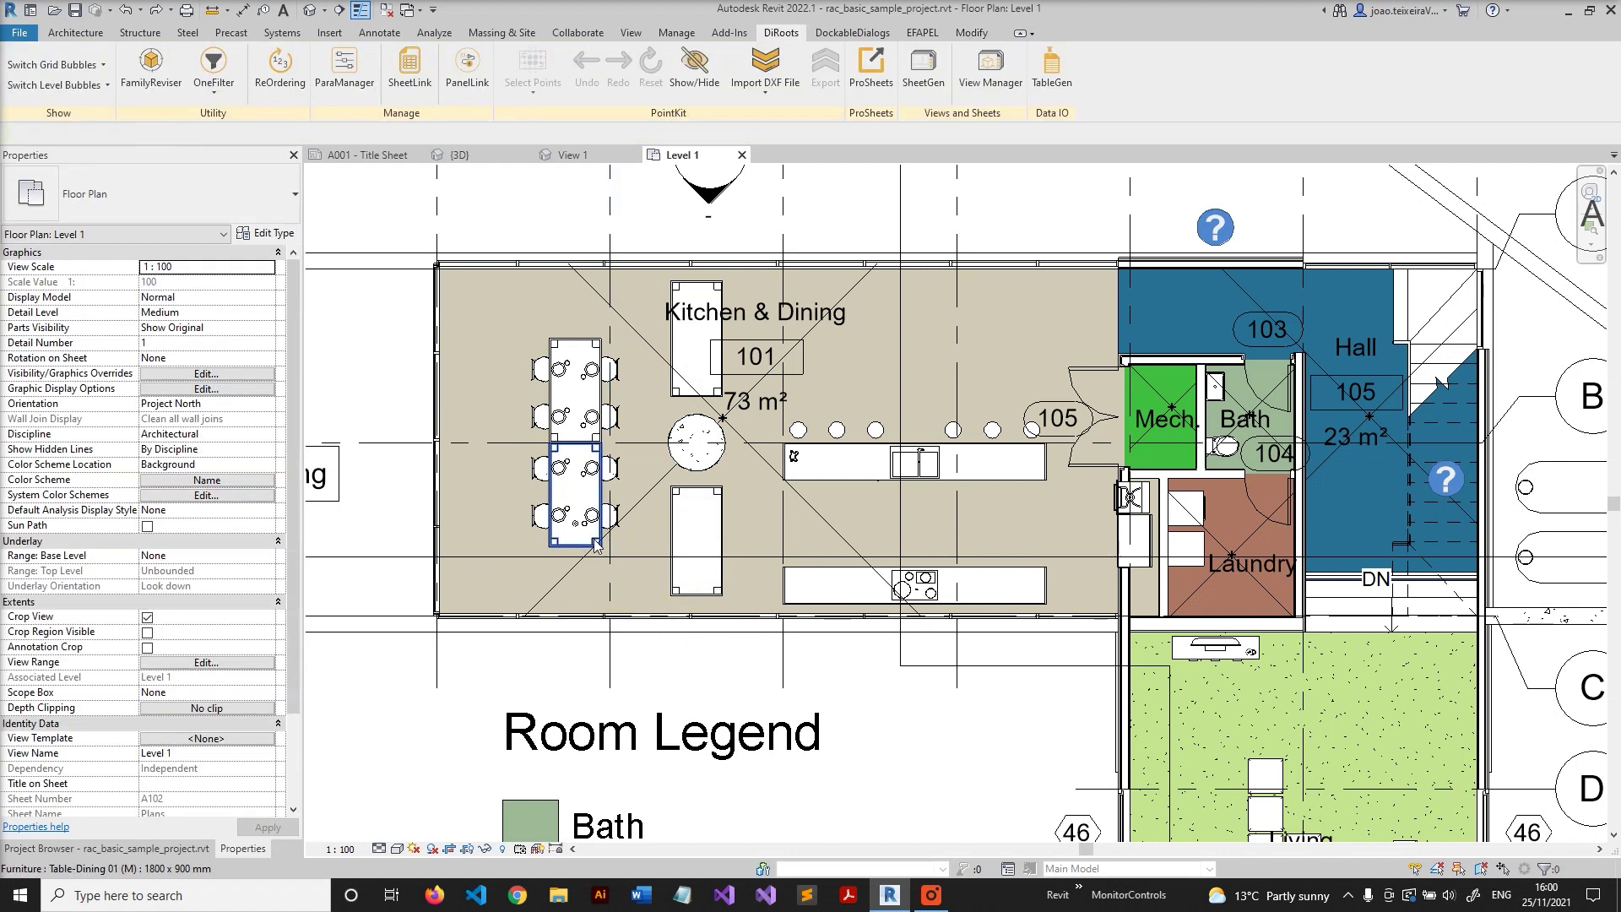
pyautogui.click(587, 523)
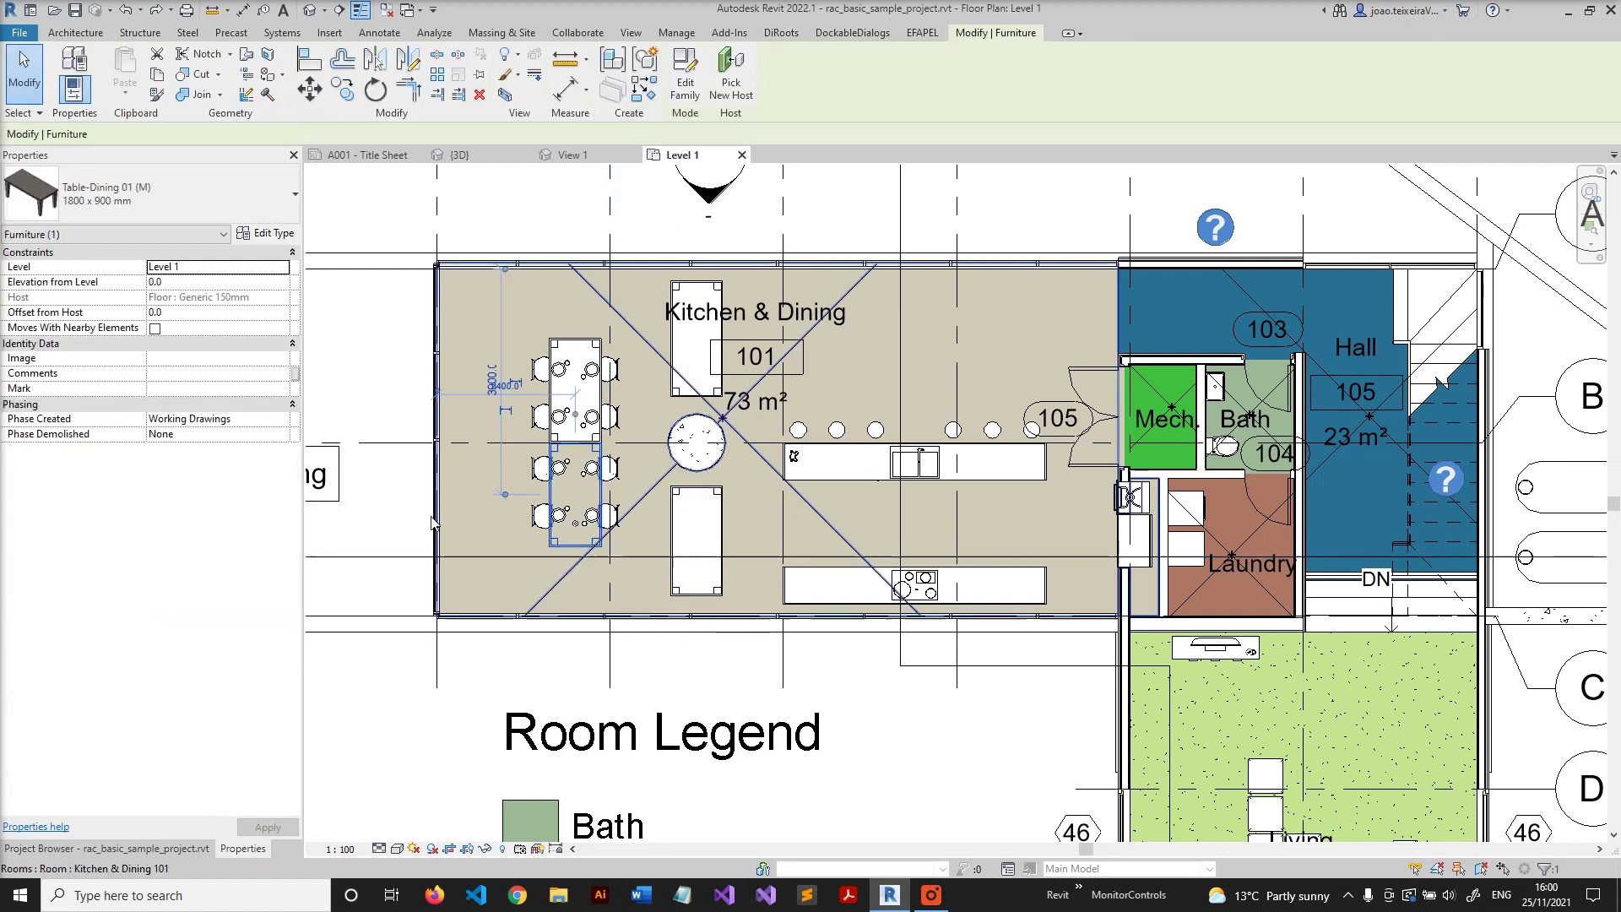
# Check the furniture type list, then view Type Properties of the 1800 x 900 mm table
pyautogui.click(98, 217)
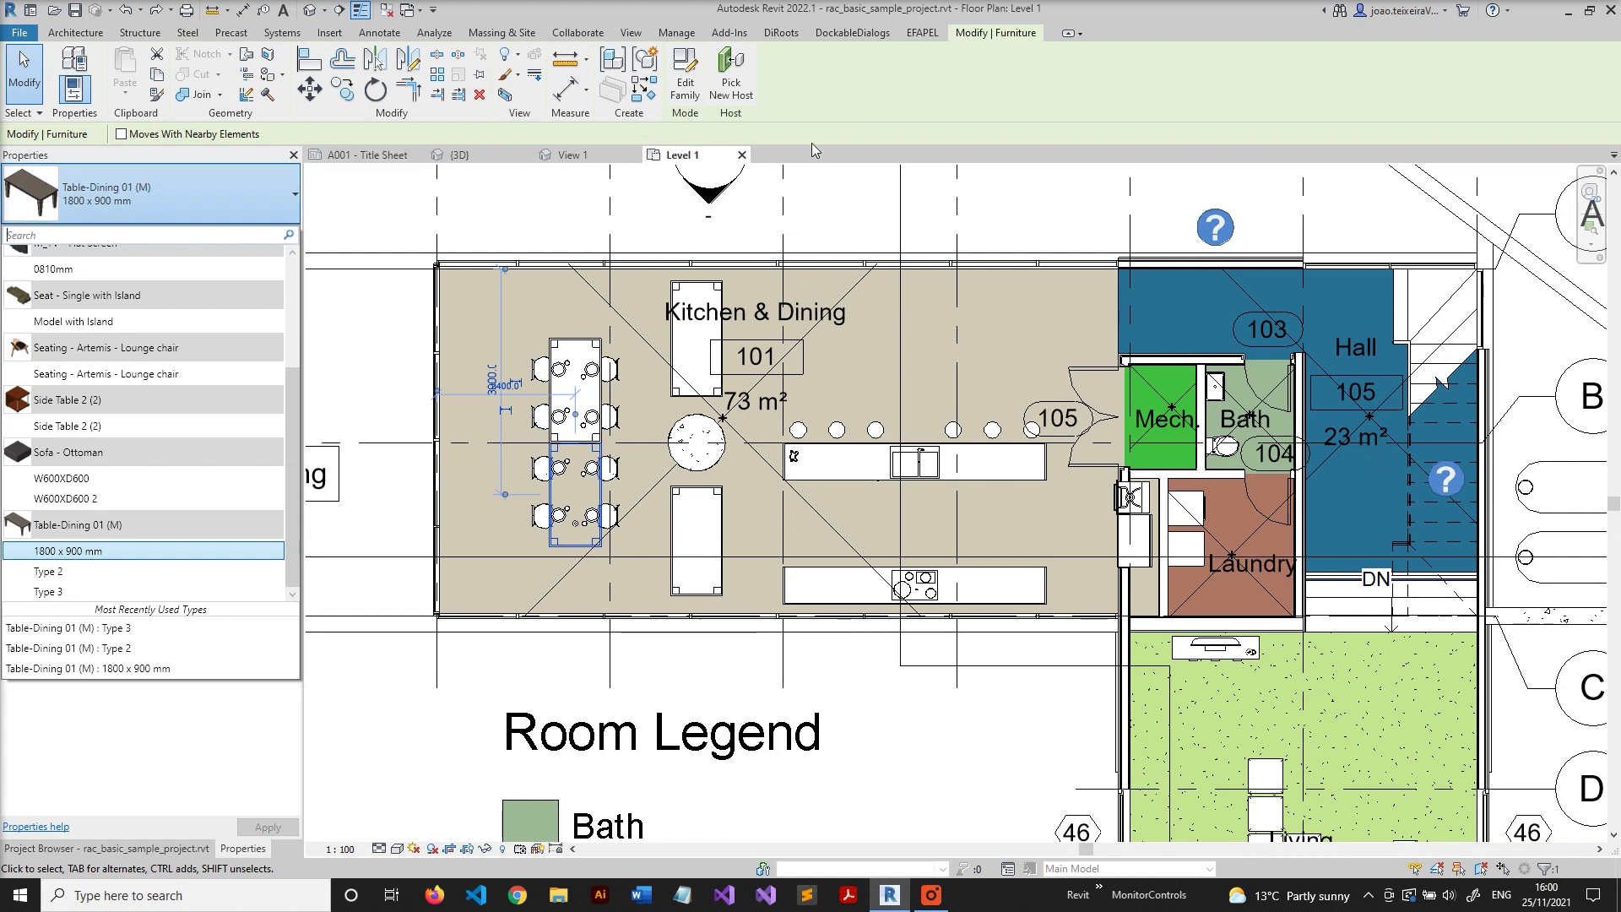
pyautogui.press('Escape')
pyautogui.click(267, 233)
pyautogui.scroll(-5, 589, 591)
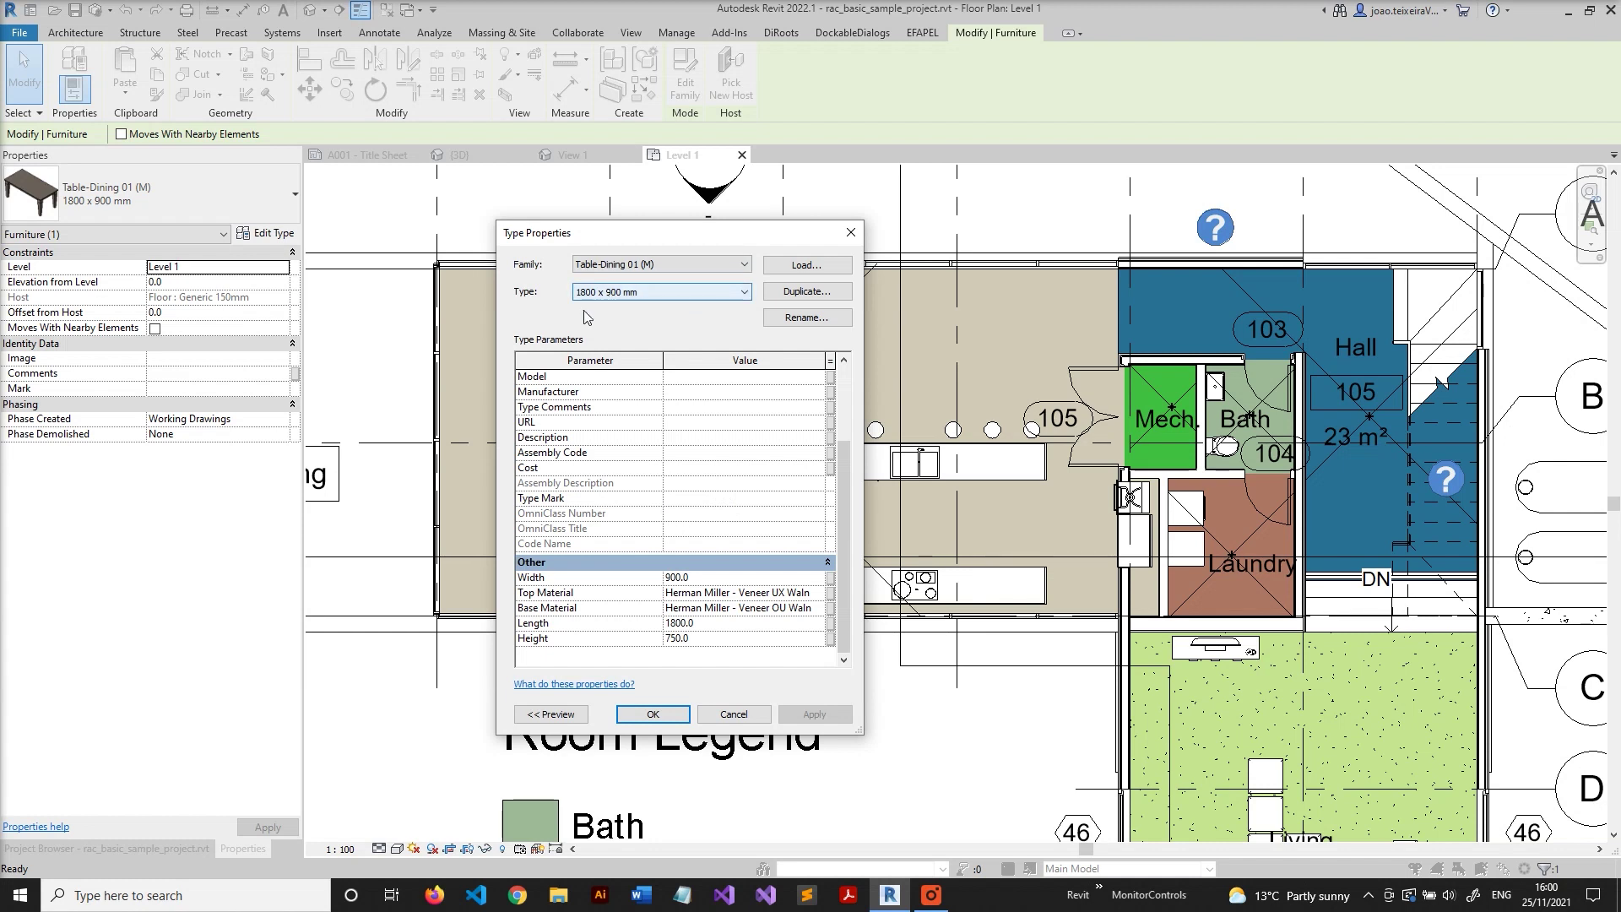
# Compare Type 2 and Type 3 (length 2000, width 900) lengths, then close unchanged
pyautogui.click(665, 297)
pyautogui.click(615, 335)
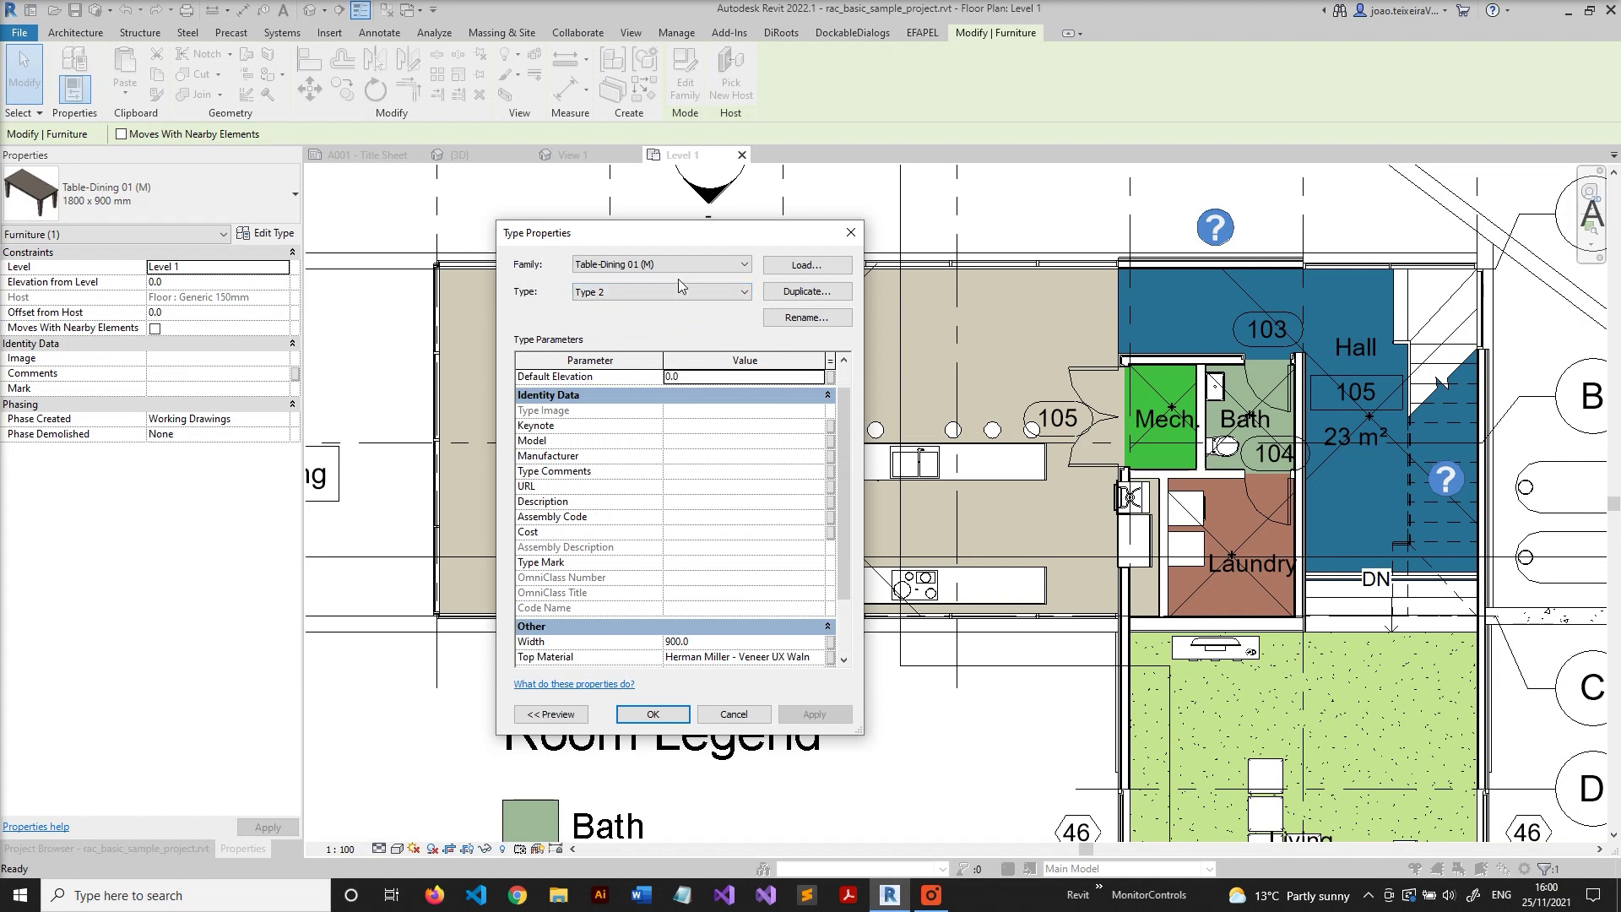
pyautogui.click(595, 295)
pyautogui.click(620, 303)
pyautogui.scroll(-2, 707, 587)
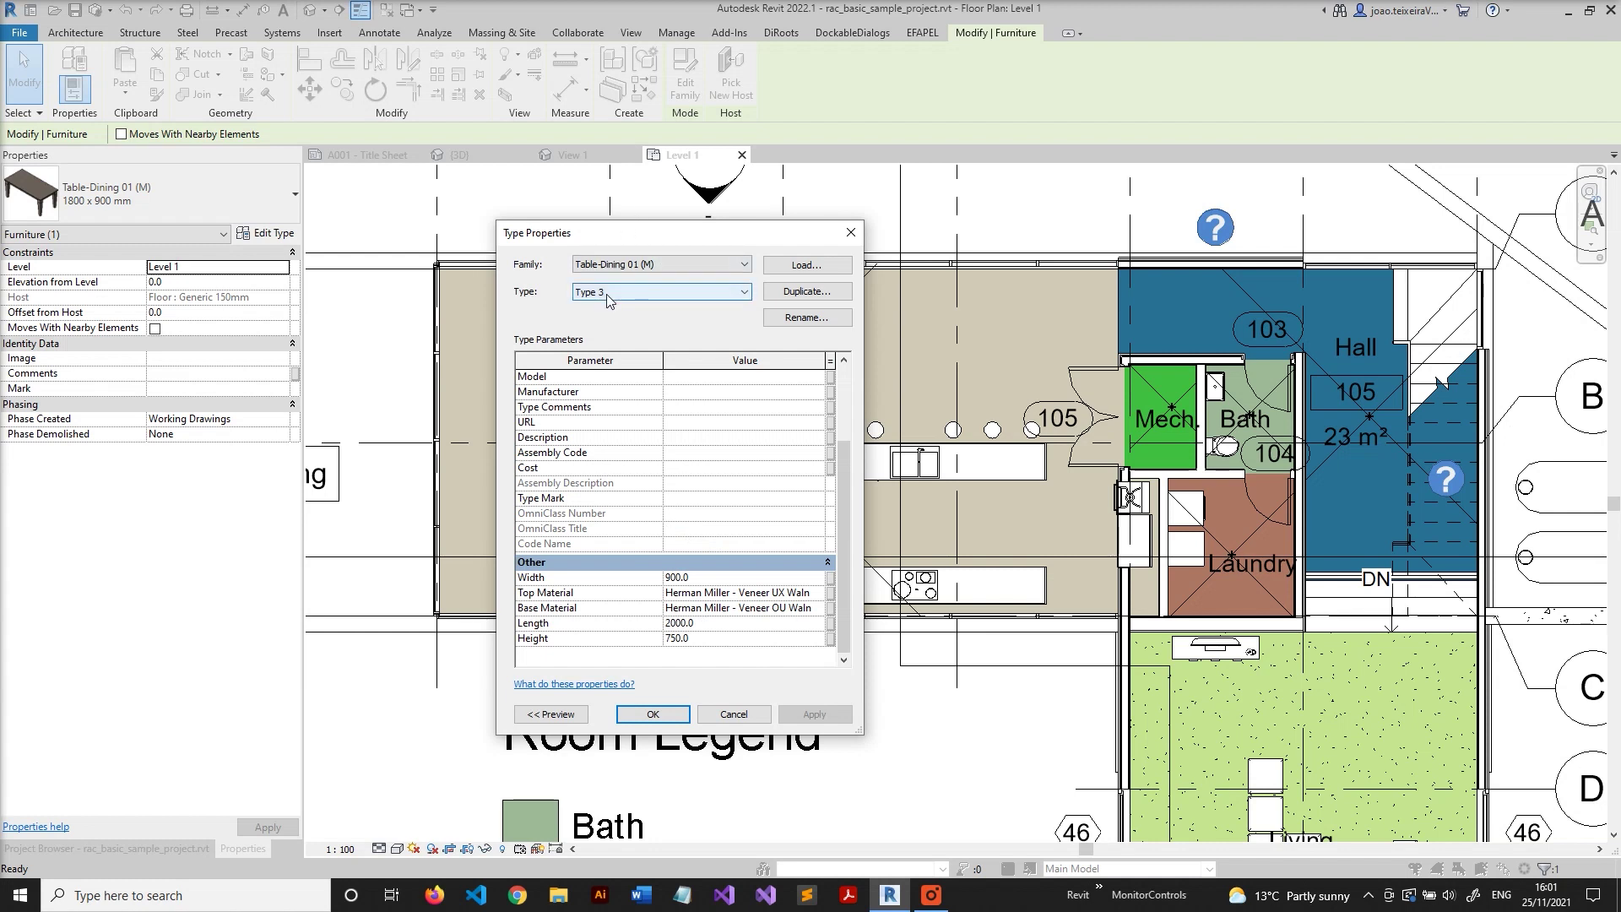
pyautogui.click(635, 291)
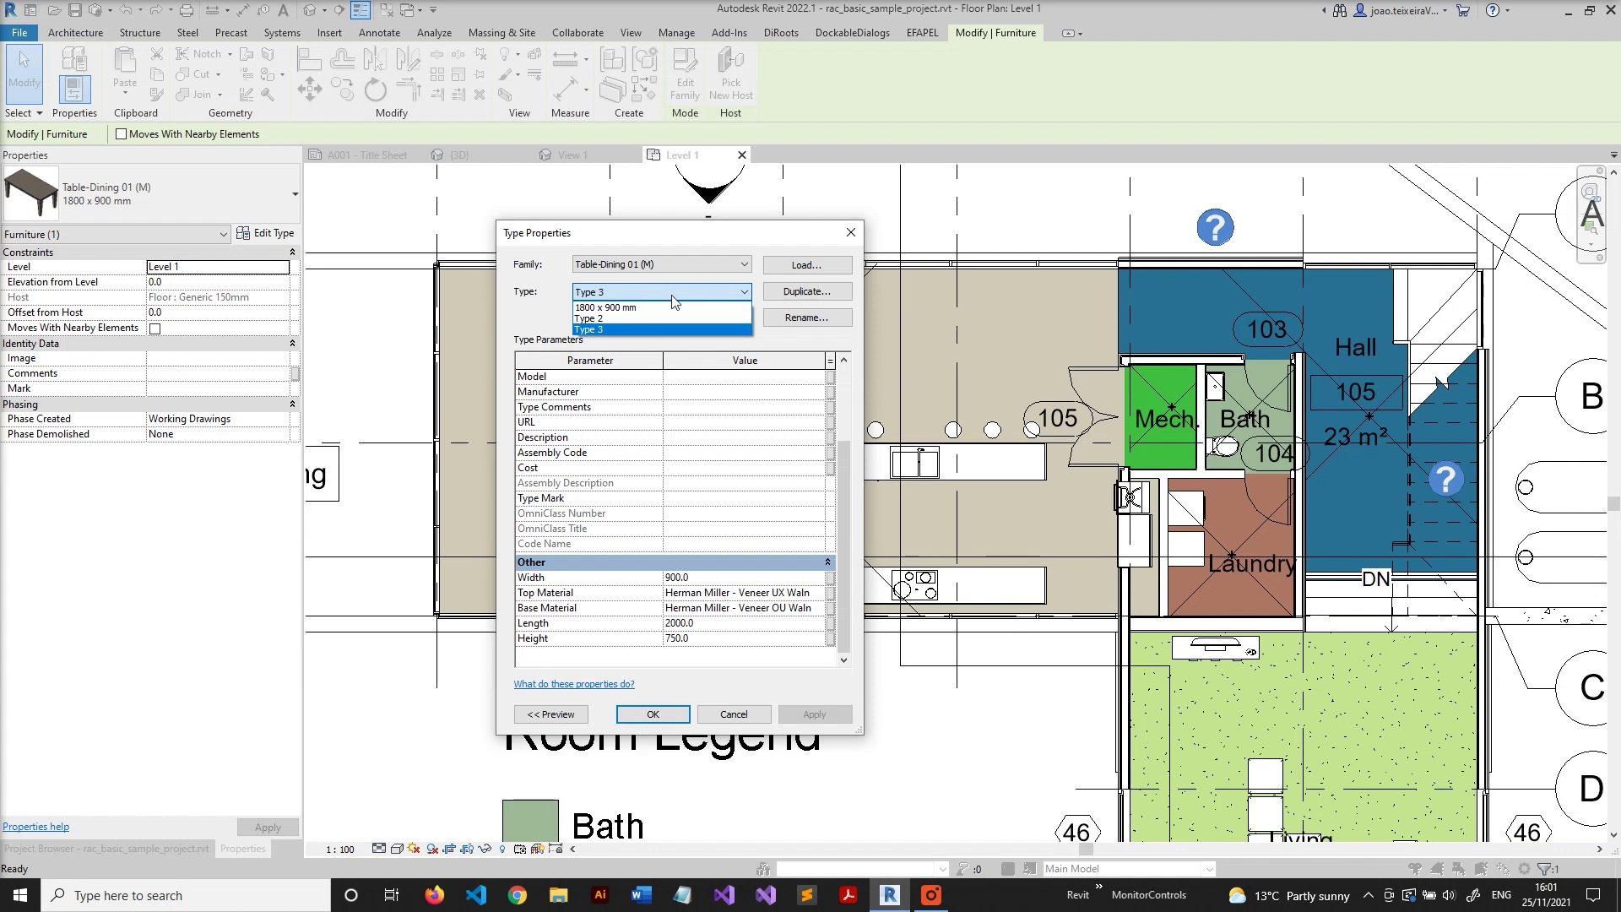
pyautogui.click(852, 235)
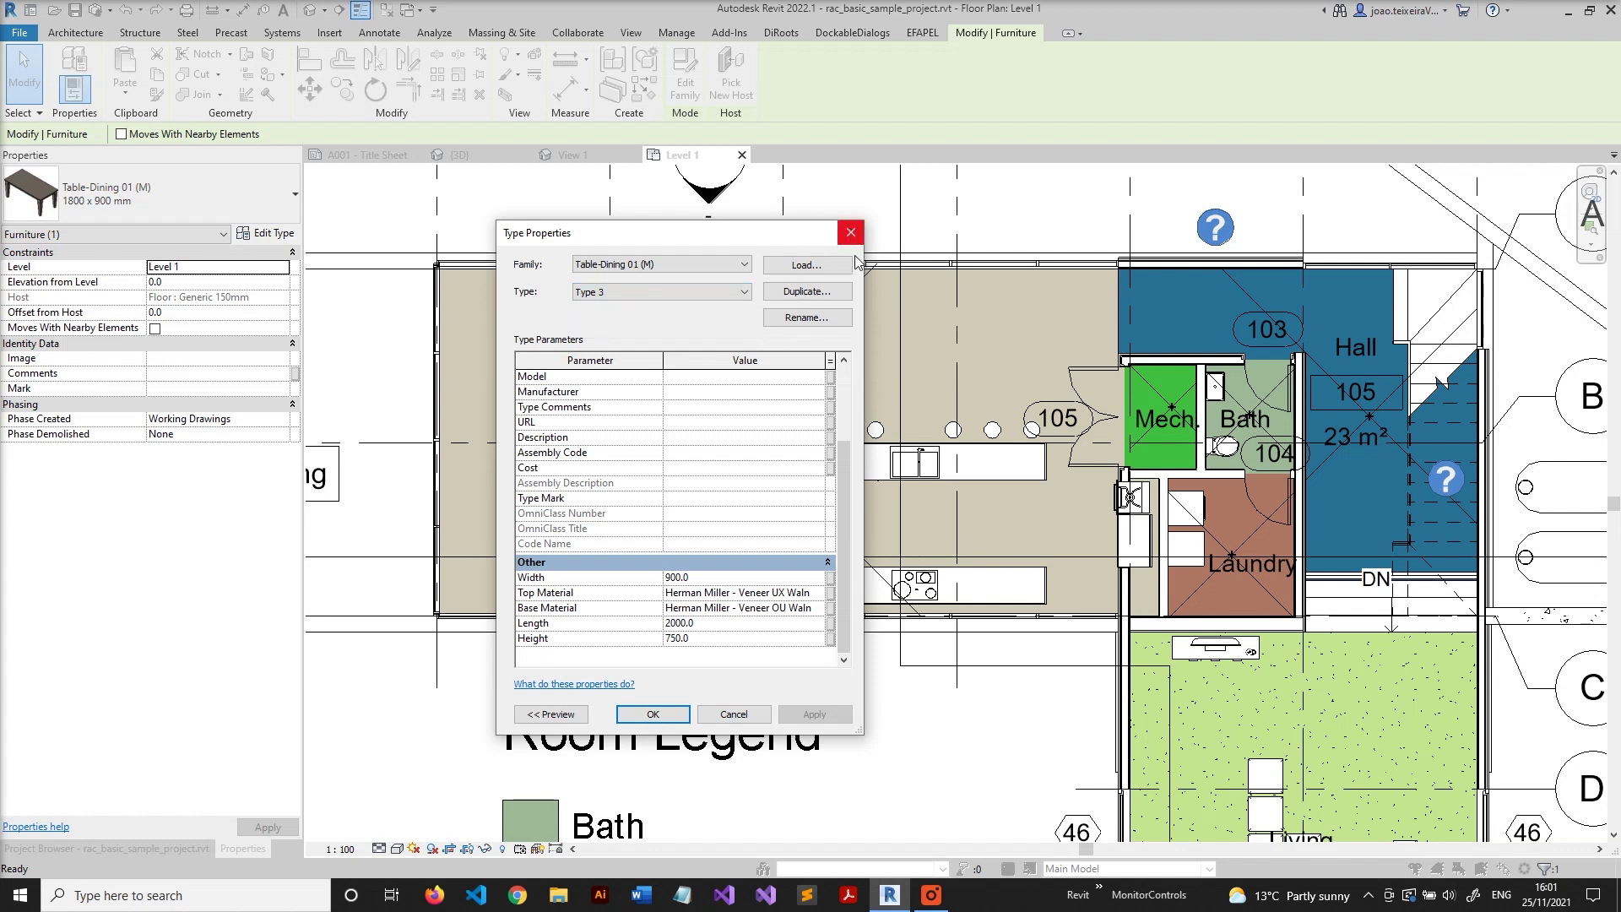
pyautogui.click(851, 235)
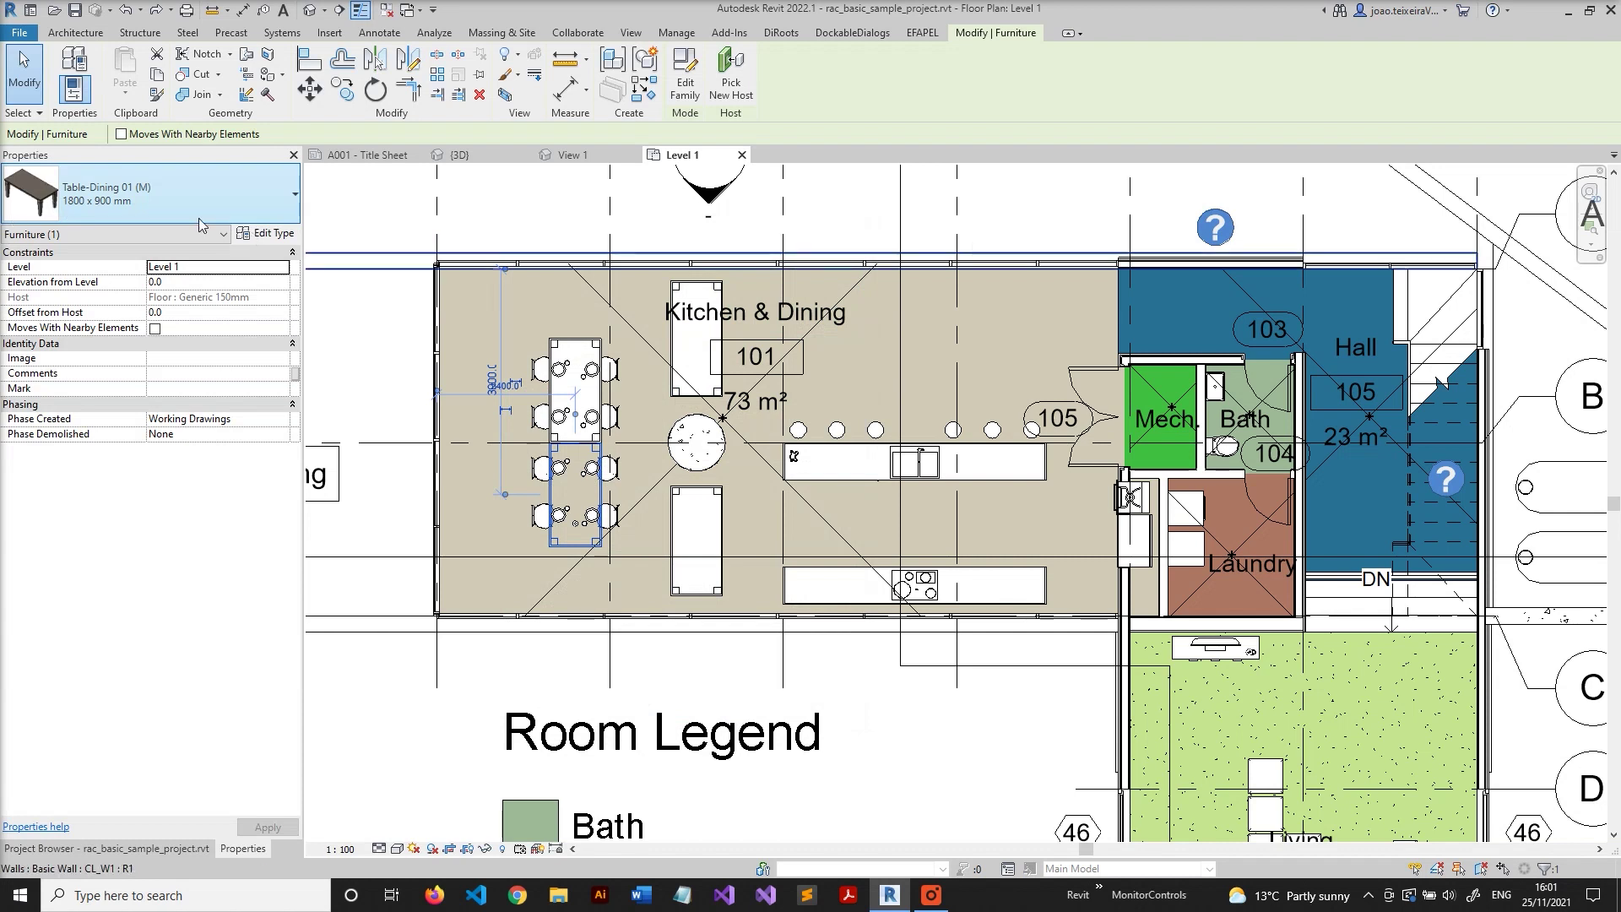
# Read the types of the upper and lower rectangular tables, clear selection, and launch OneFilter
pyautogui.click(696, 363)
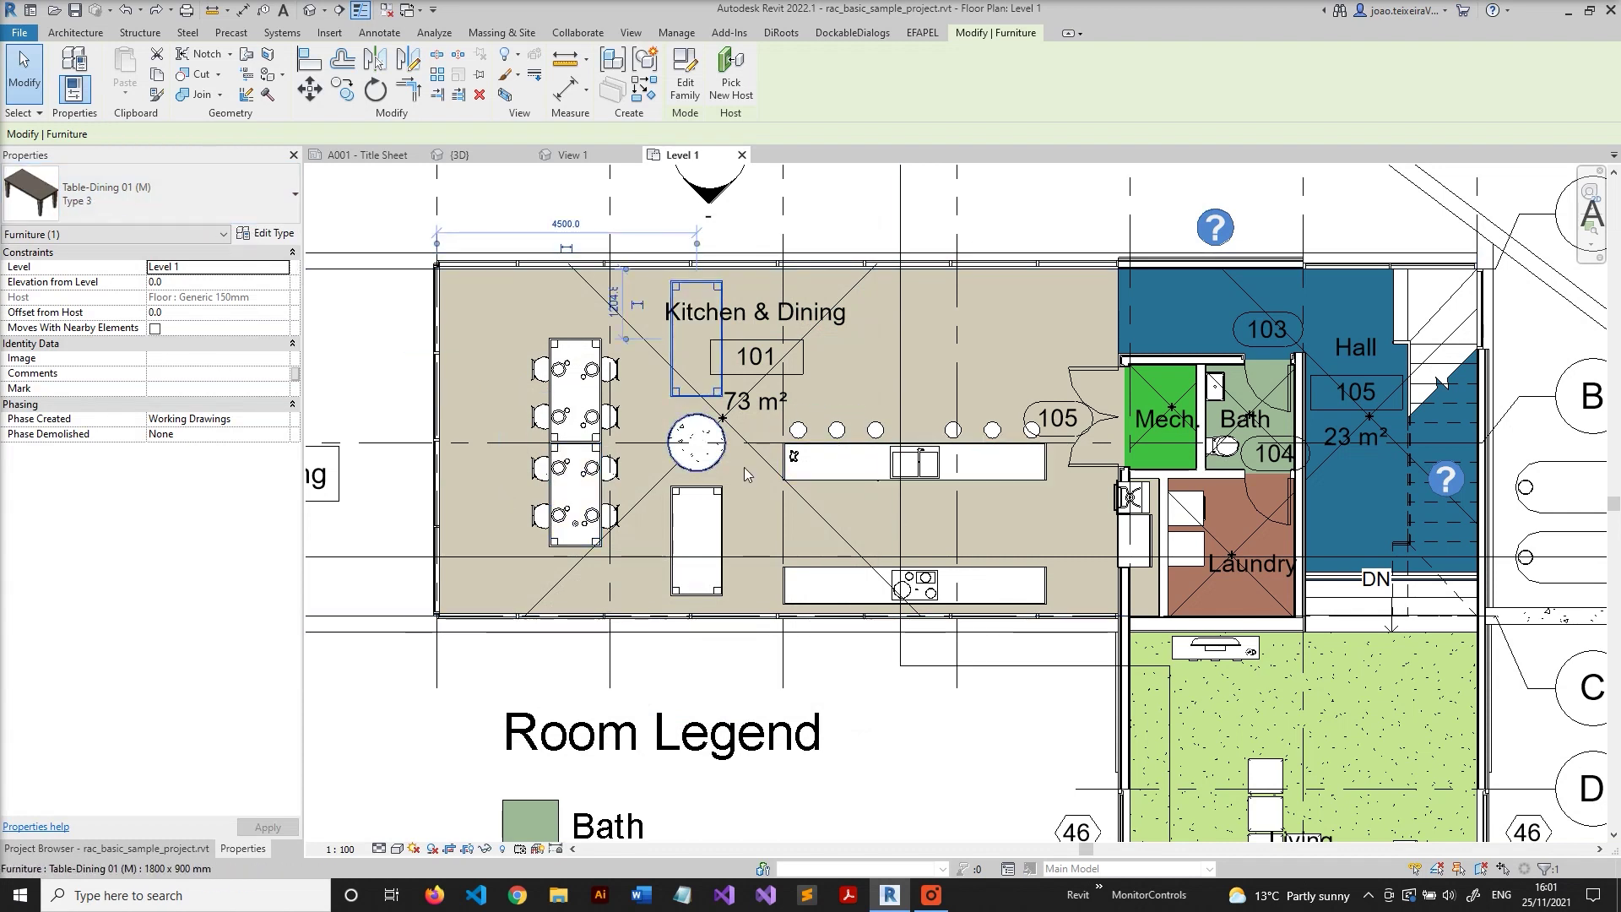
pyautogui.click(76, 203)
pyautogui.click(118, 269)
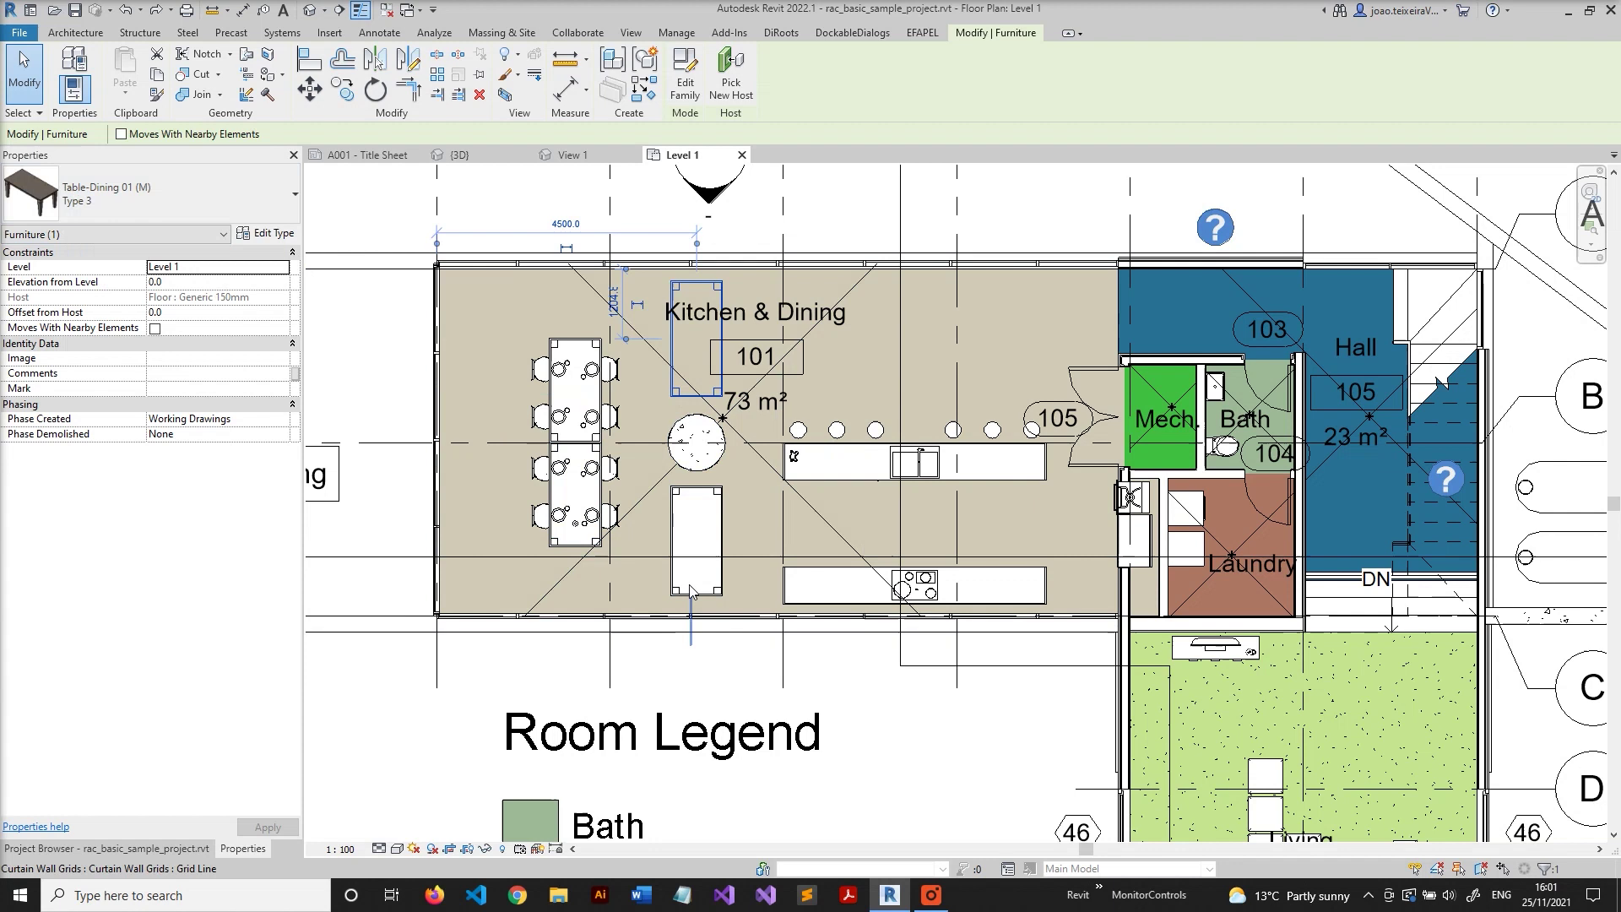
pyautogui.click(697, 540)
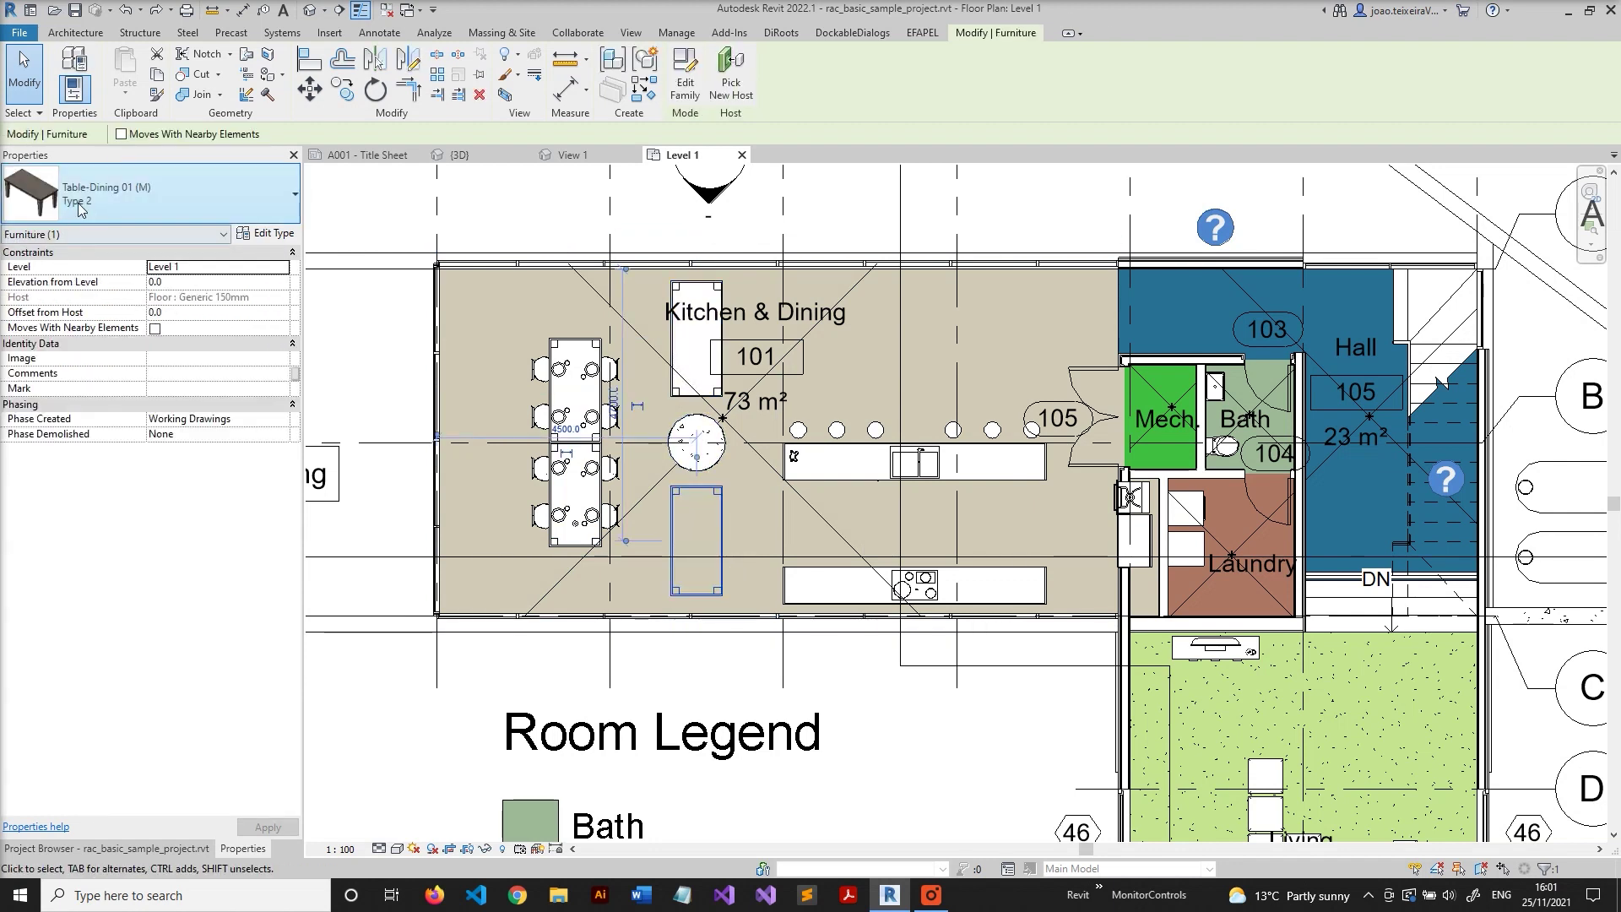
pyautogui.click(539, 567)
pyautogui.press('Escape')
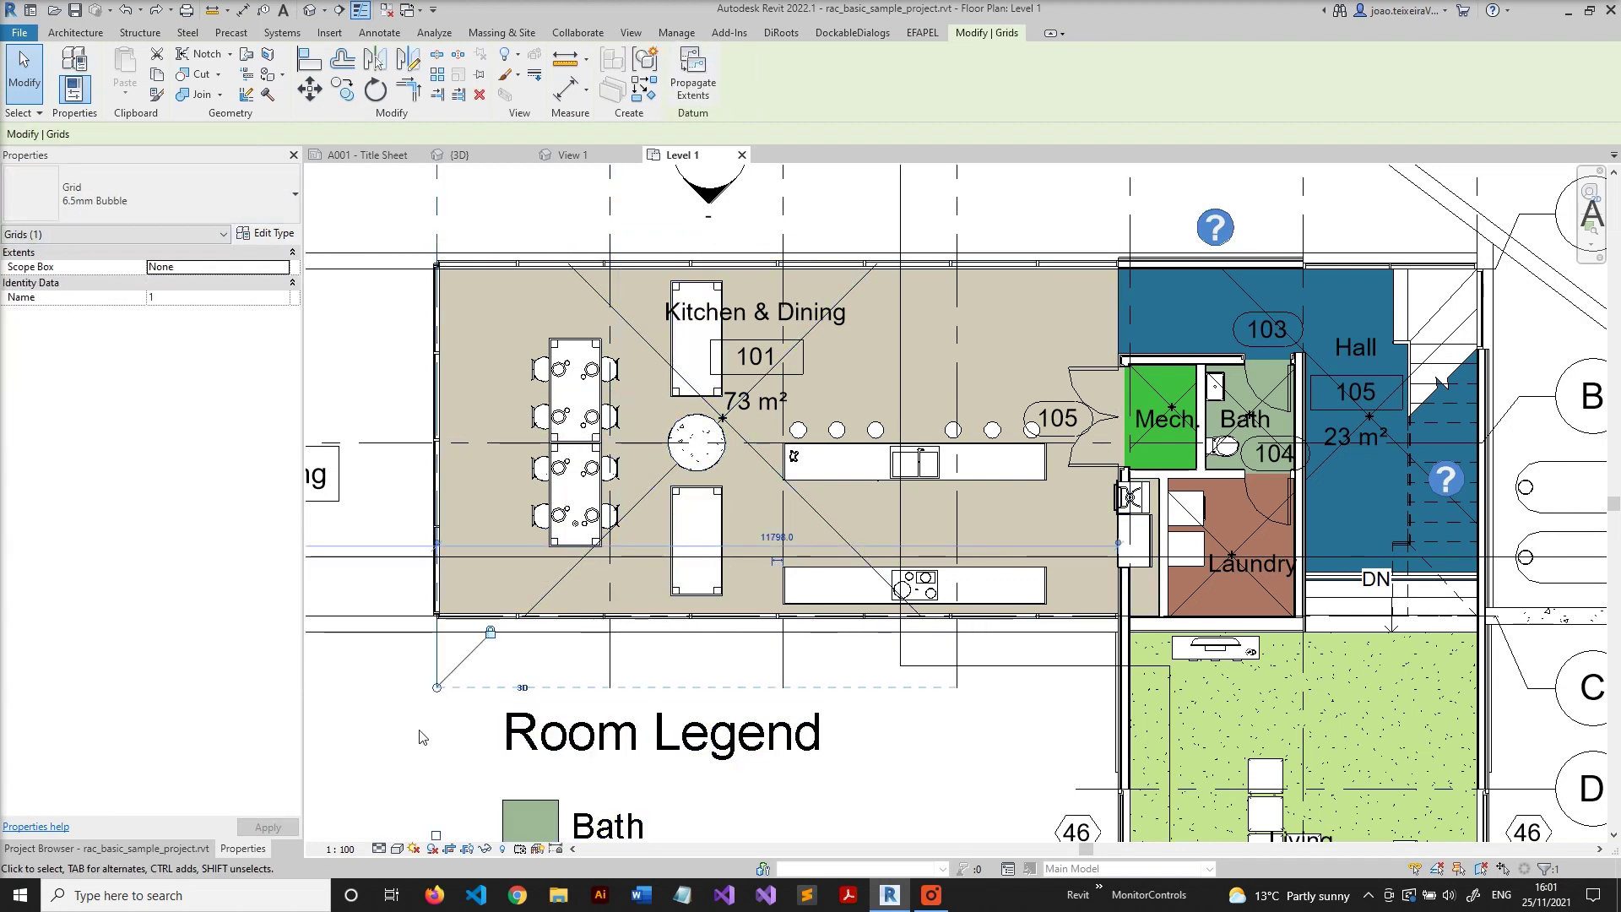
pyautogui.click(781, 32)
pyautogui.click(212, 65)
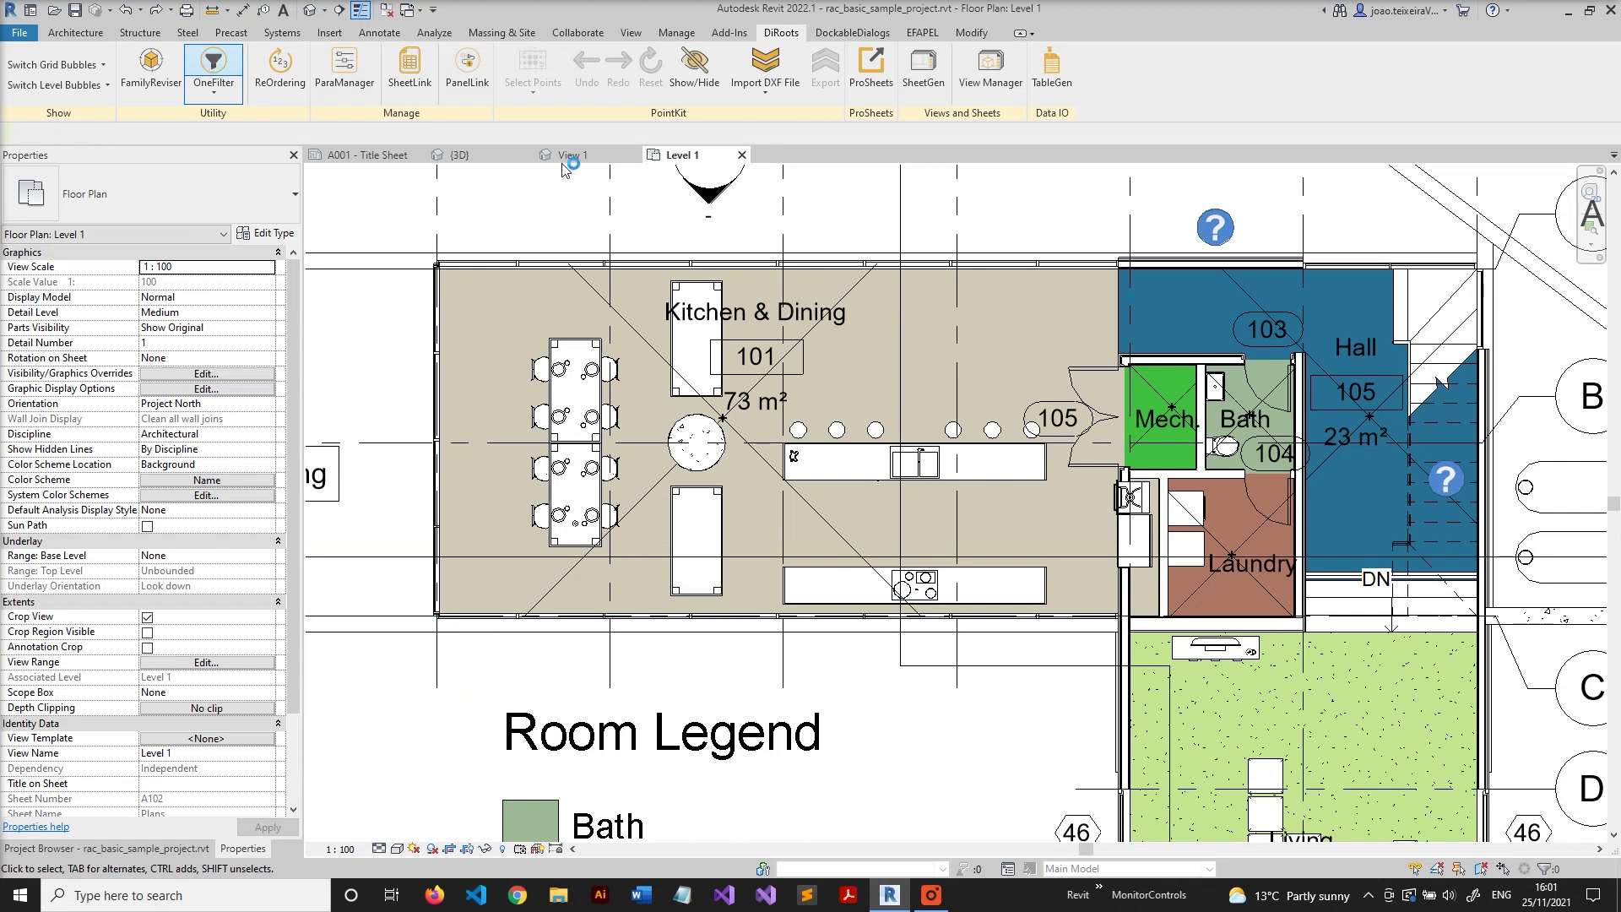
# Set up a Furniture filter on the type parameter Length with an equals comparison
pyautogui.write('furn')
pyautogui.click(399, 328)
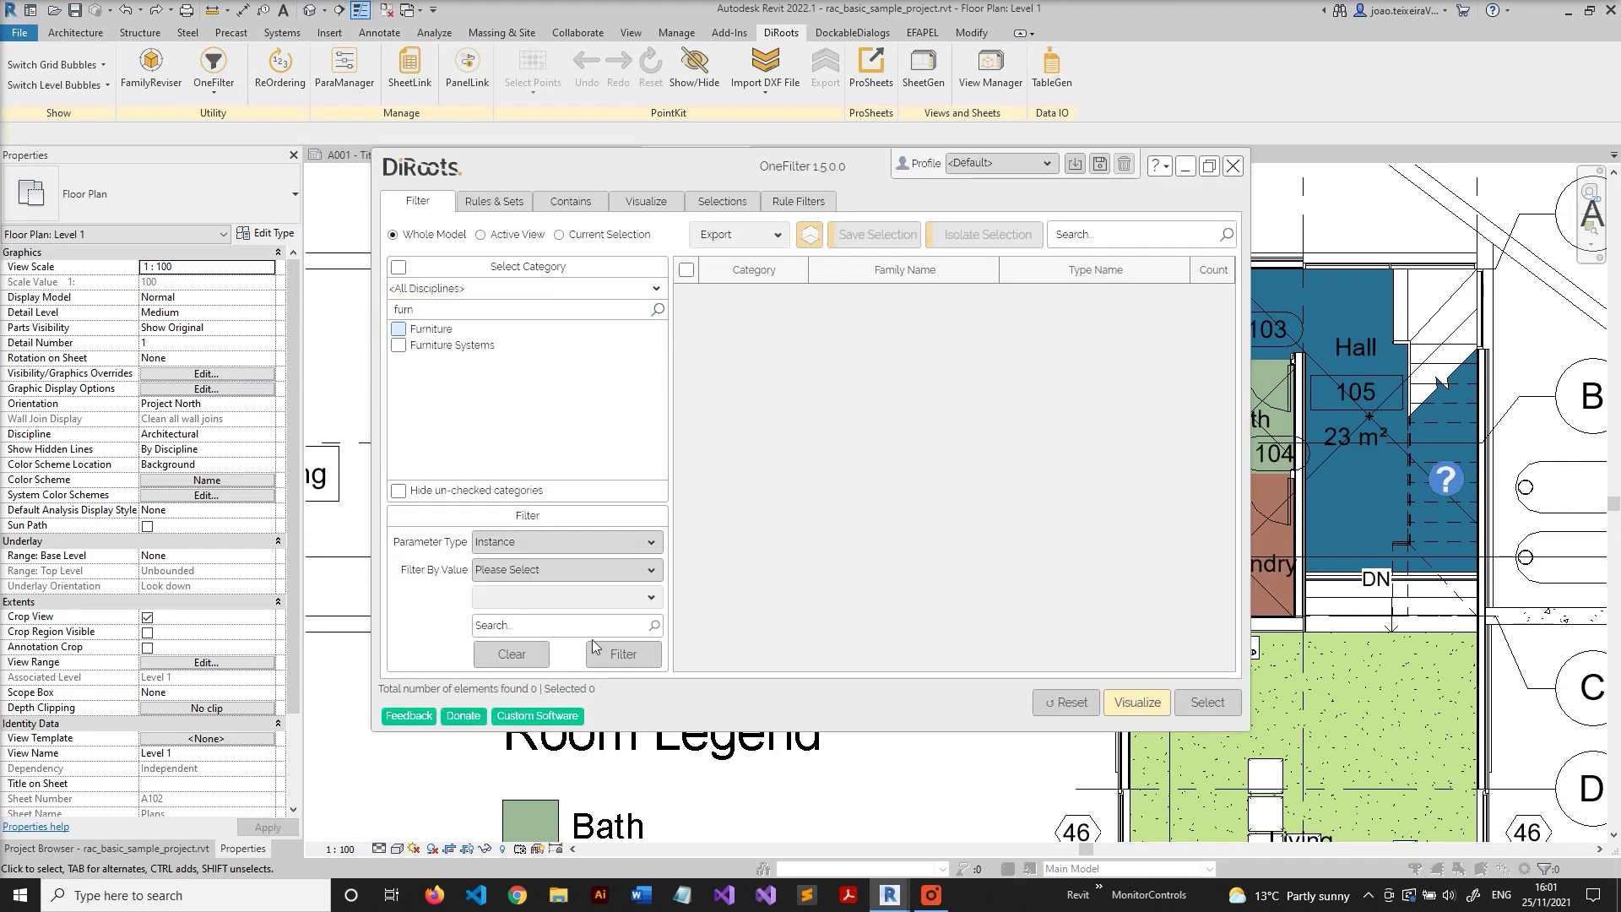
pyautogui.click(498, 542)
pyautogui.click(505, 555)
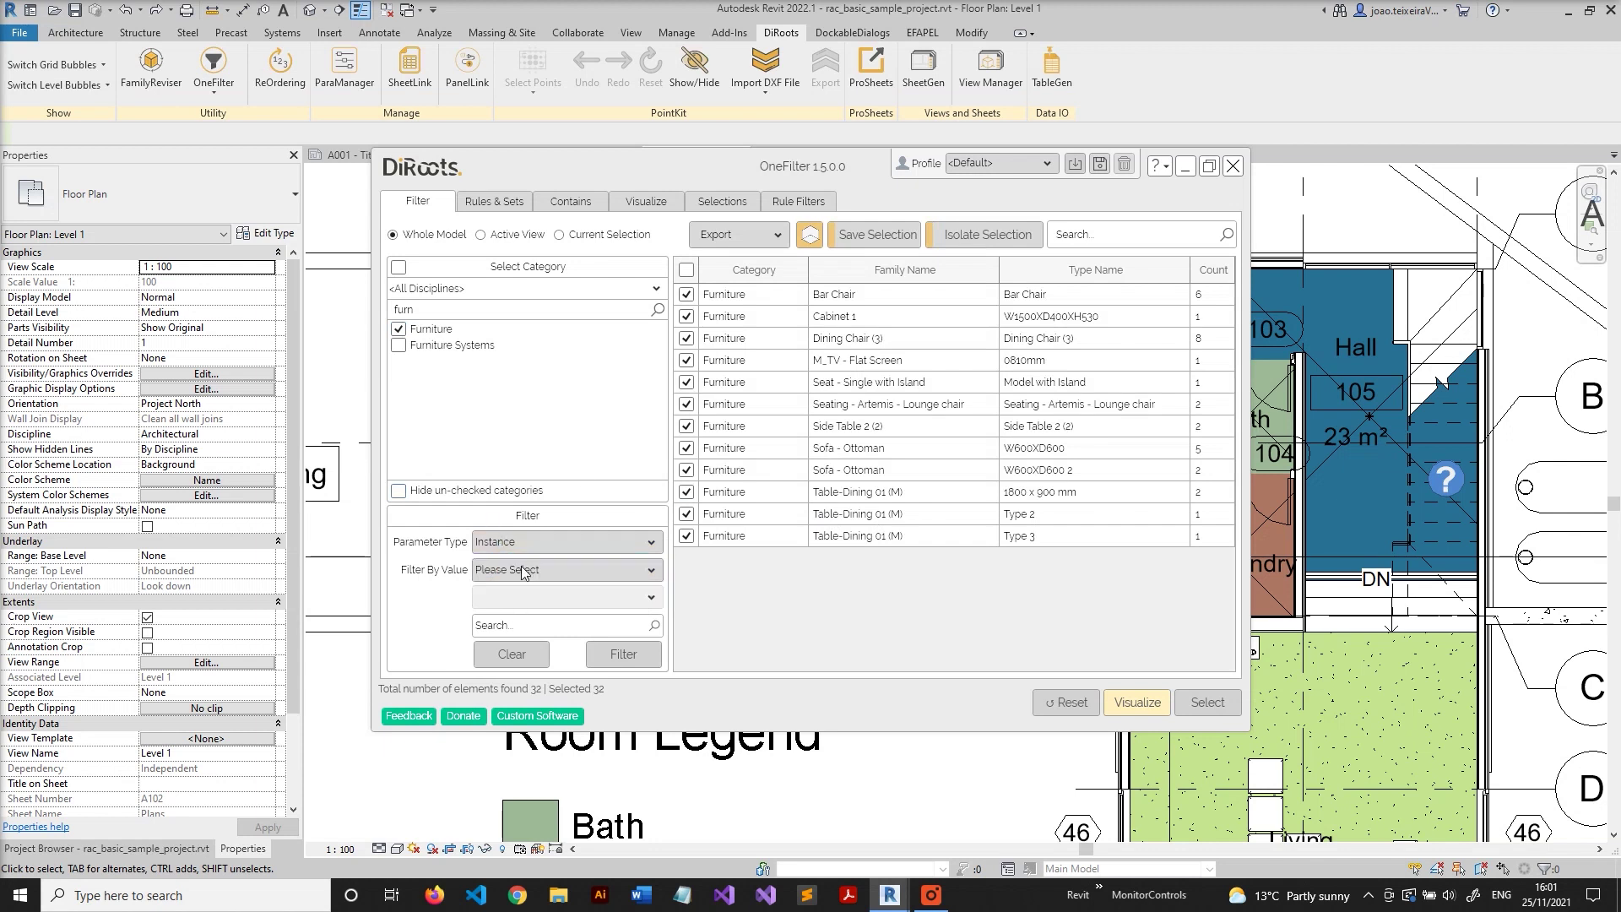
pyautogui.click(650, 570)
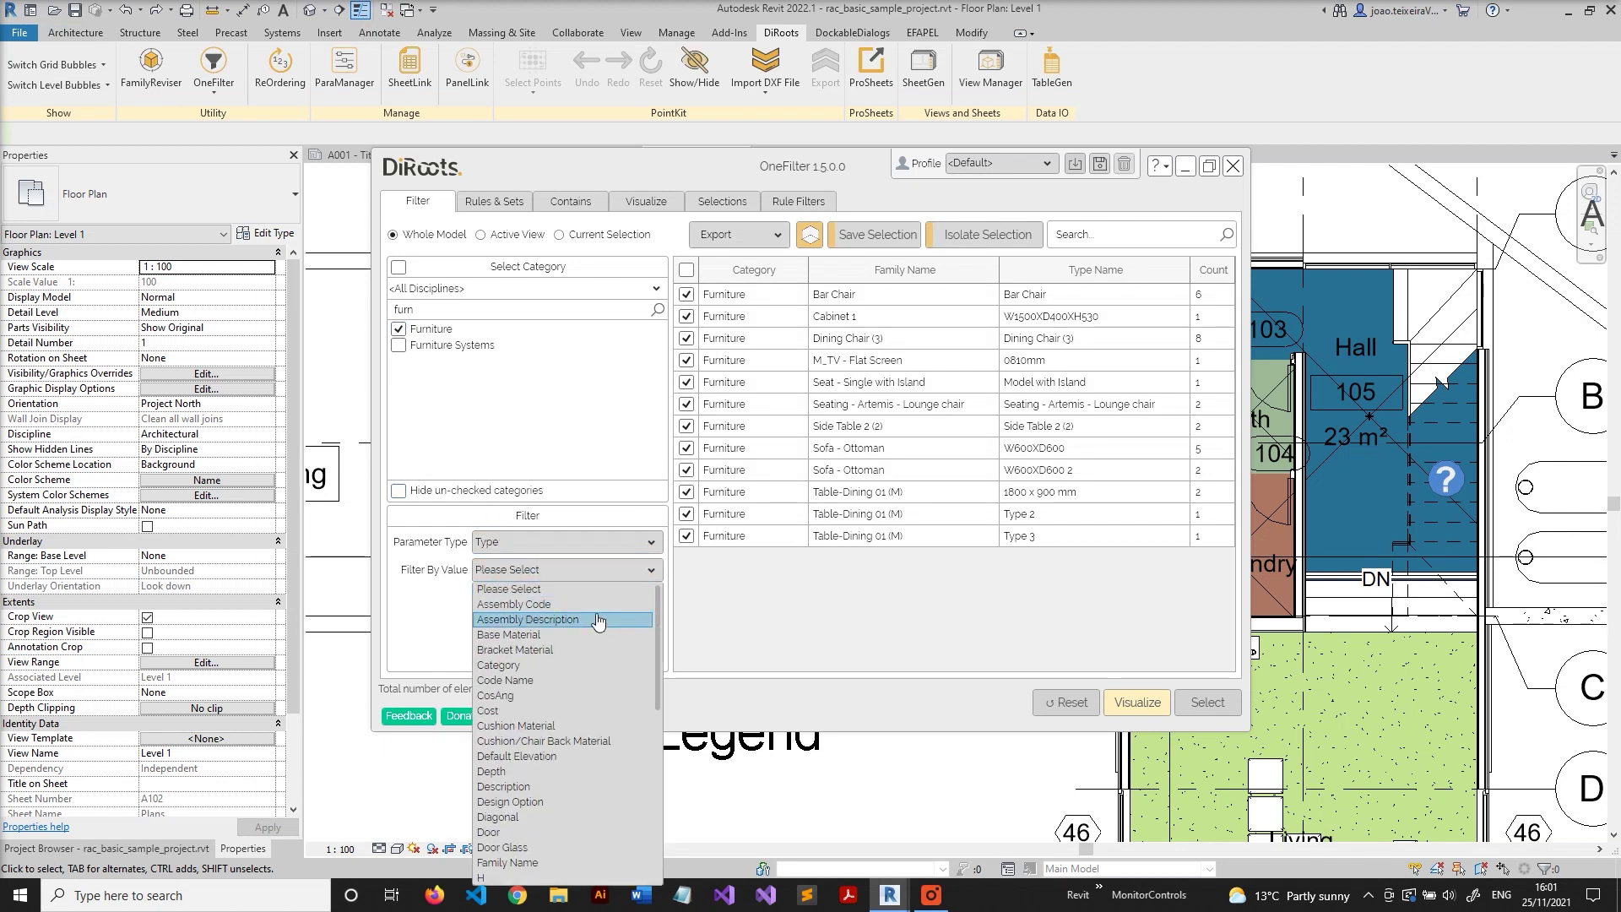
pyautogui.scroll(-3, 597, 620)
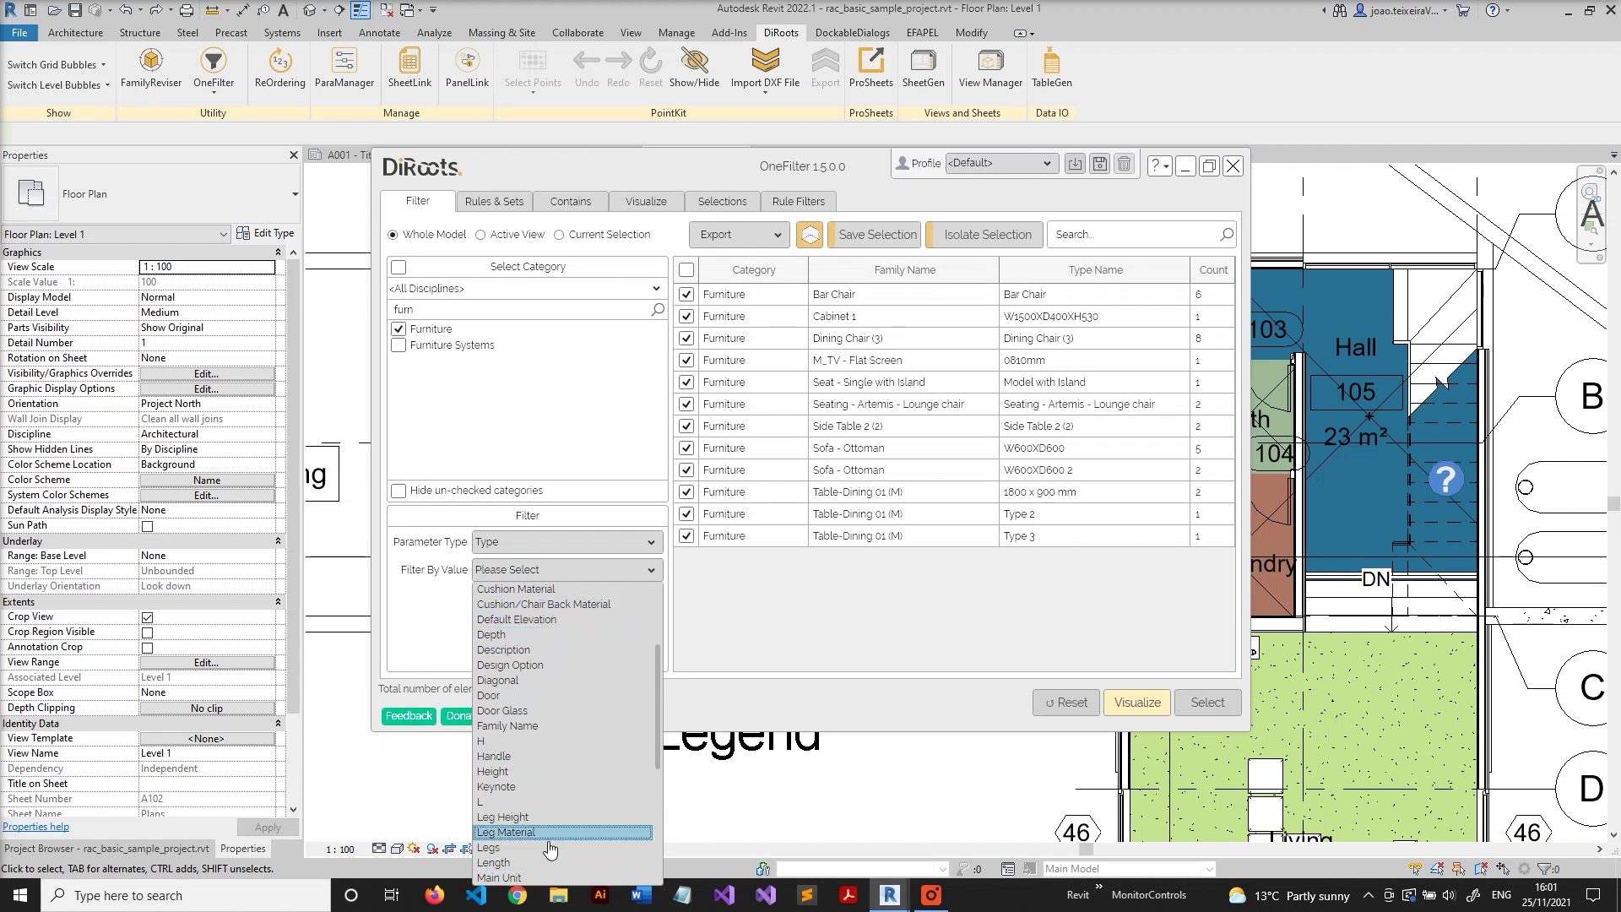
pyautogui.click(544, 865)
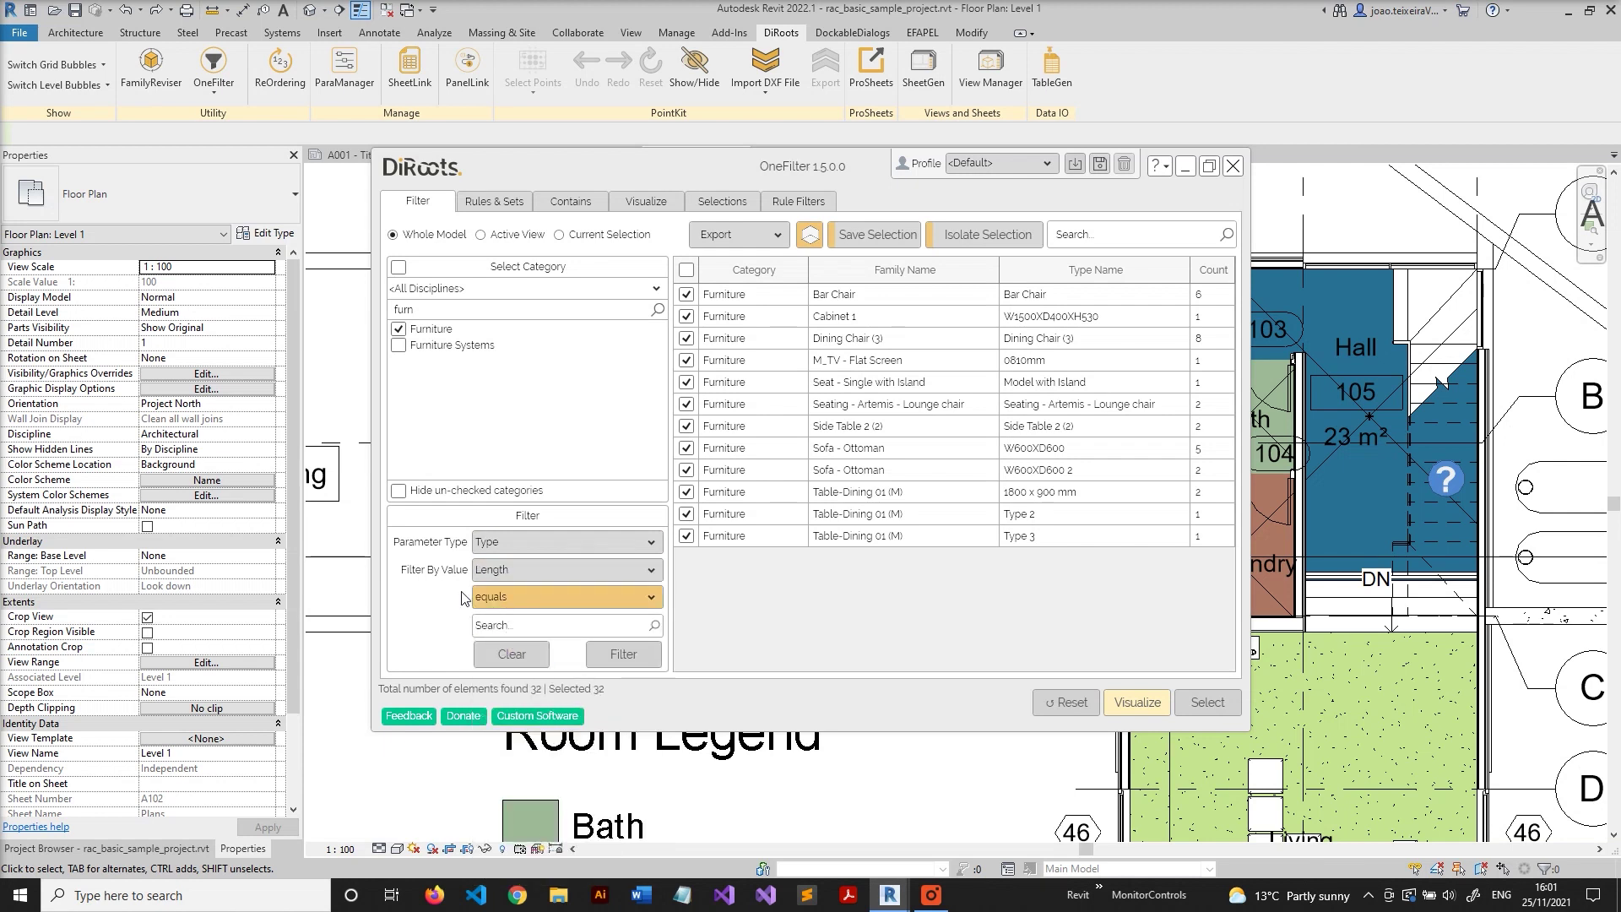
pyautogui.click(512, 599)
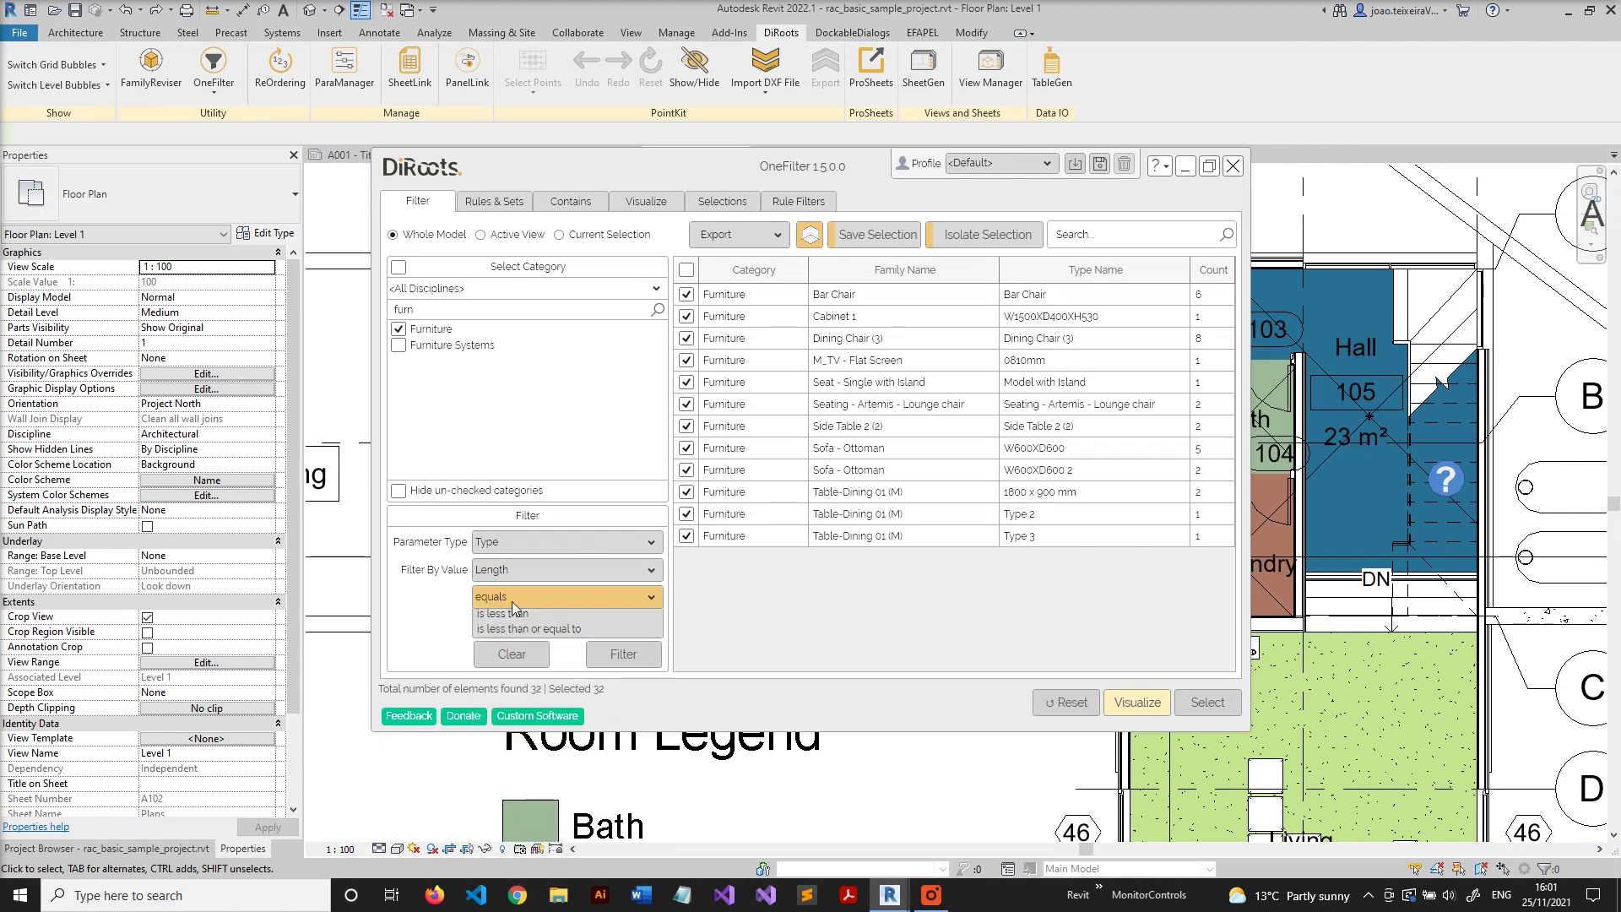
pyautogui.click(511, 601)
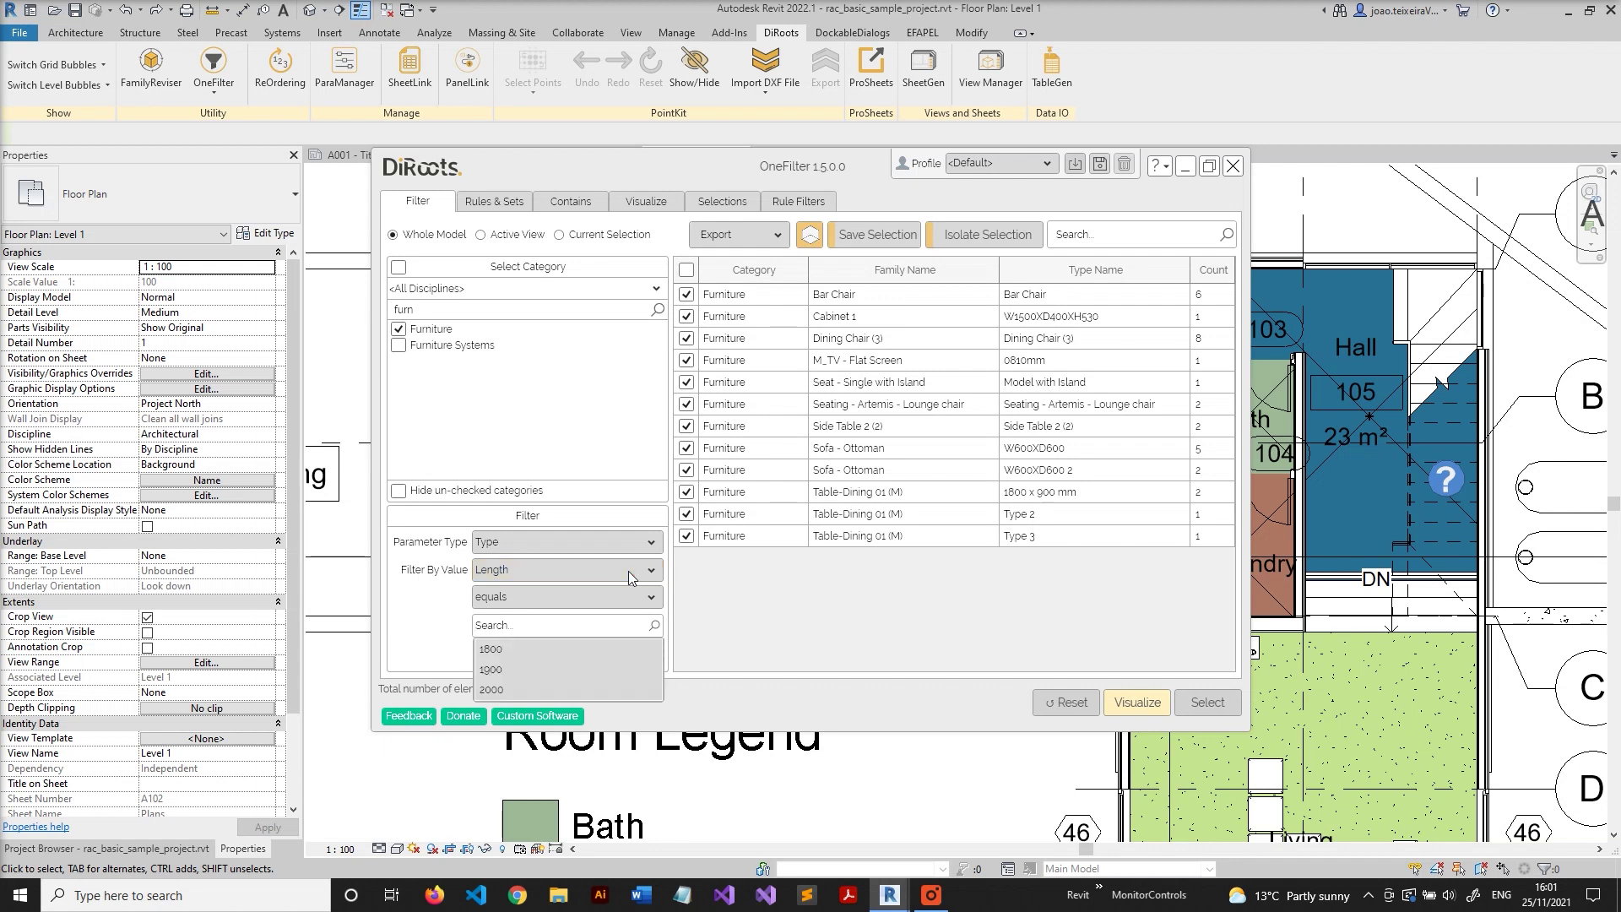
# Filter for Length 1900 and select the matching Table-Dining 01 (M) Type 2
pyautogui.press('Down')
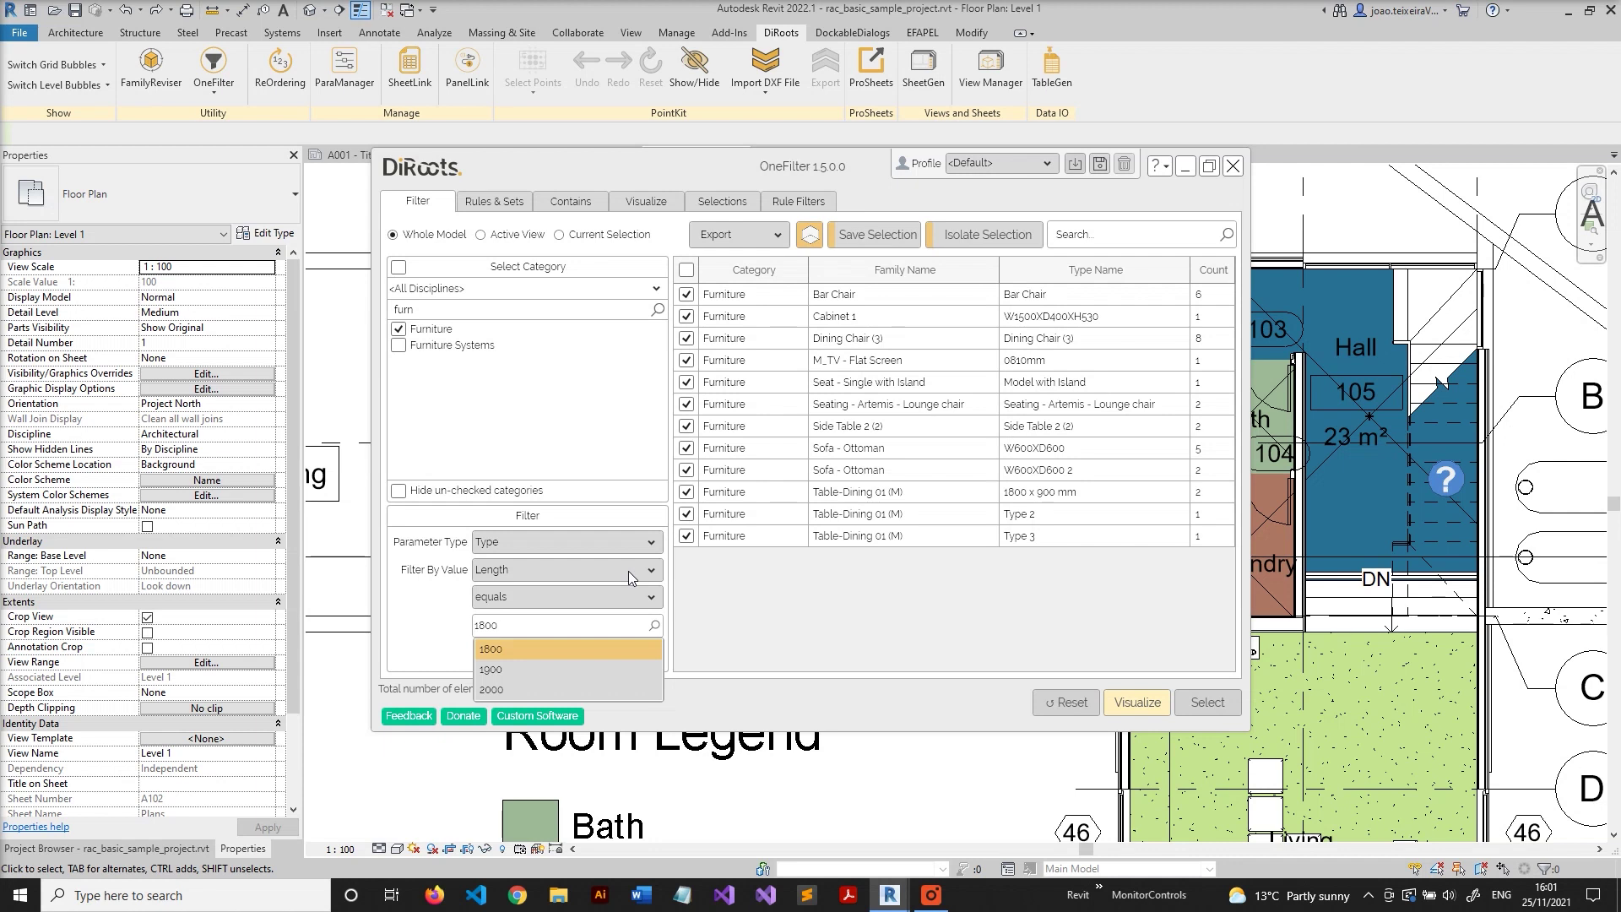
pyautogui.press('Down')
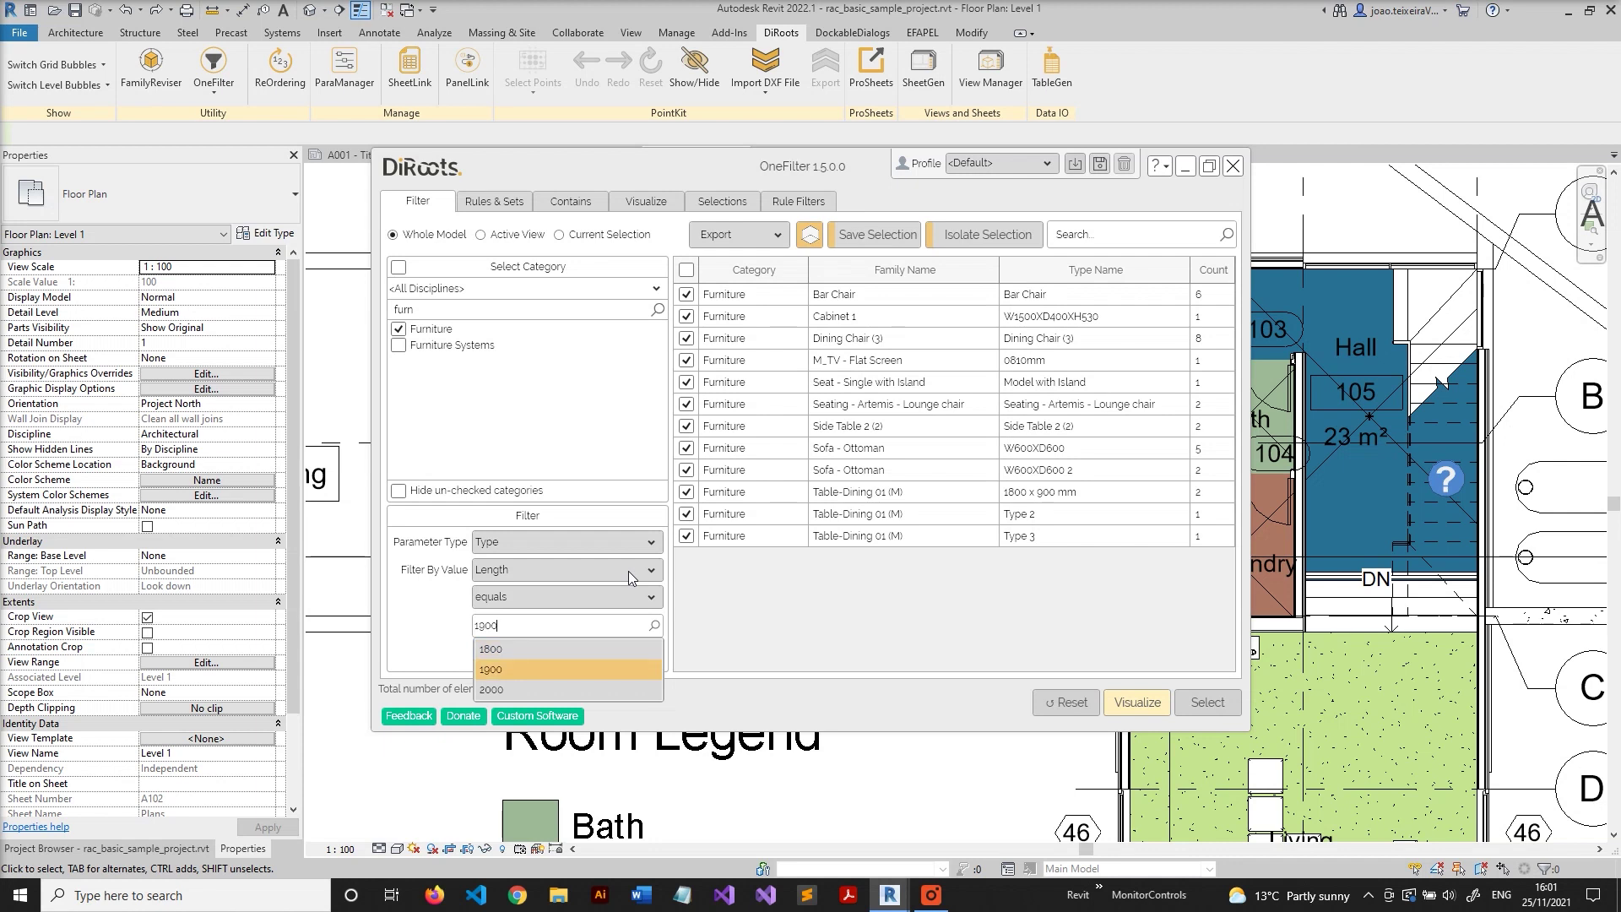
pyautogui.press('Return')
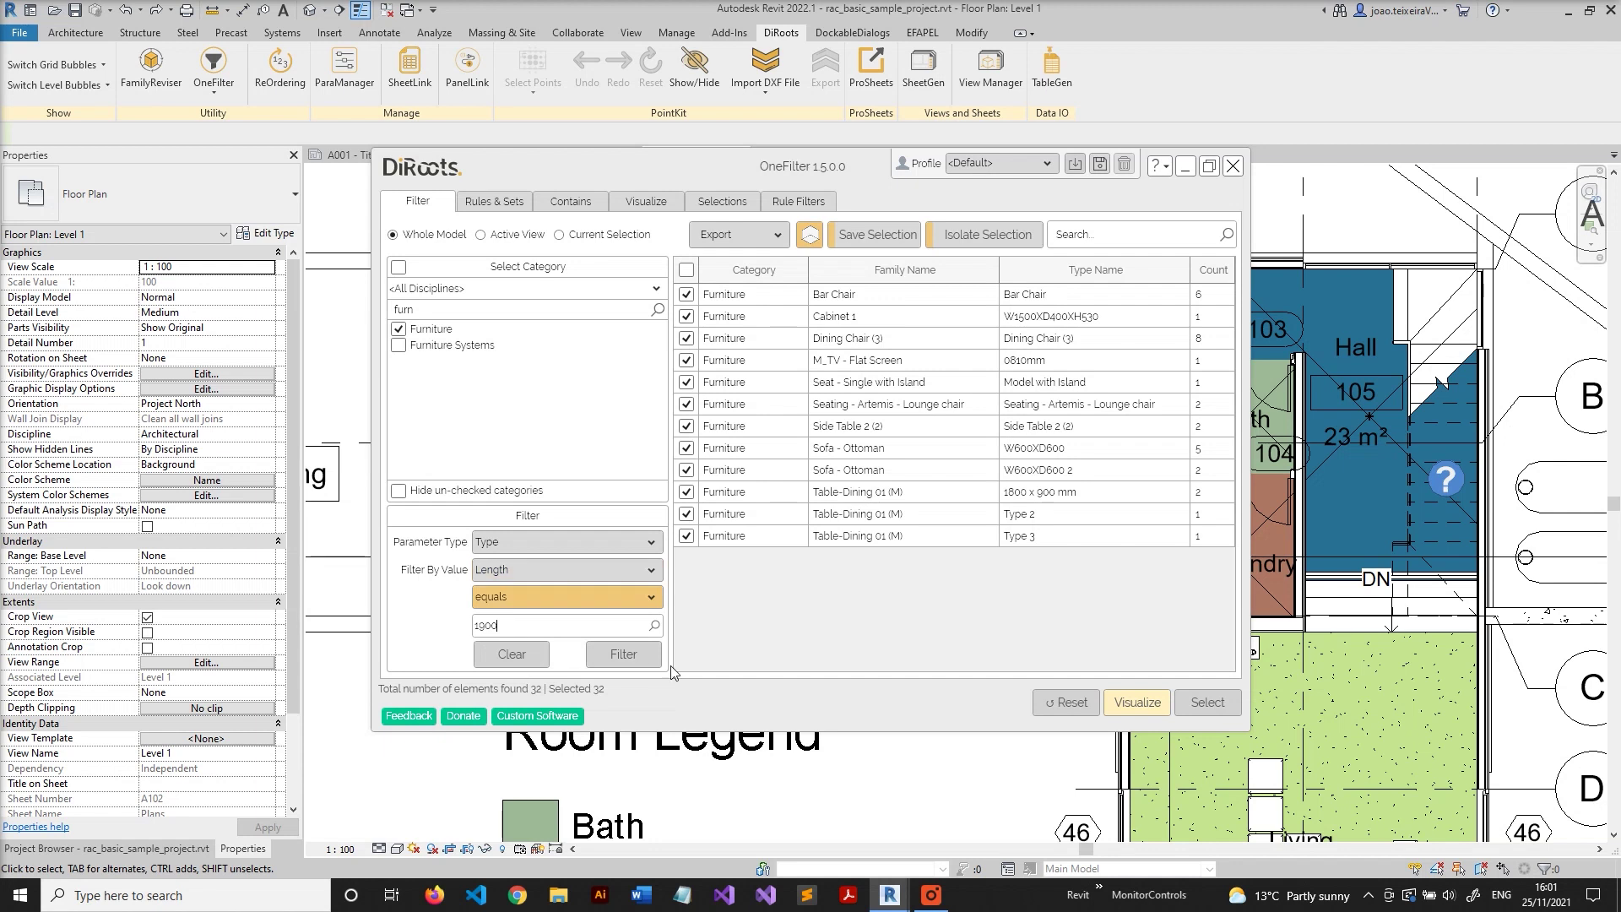
pyautogui.click(641, 657)
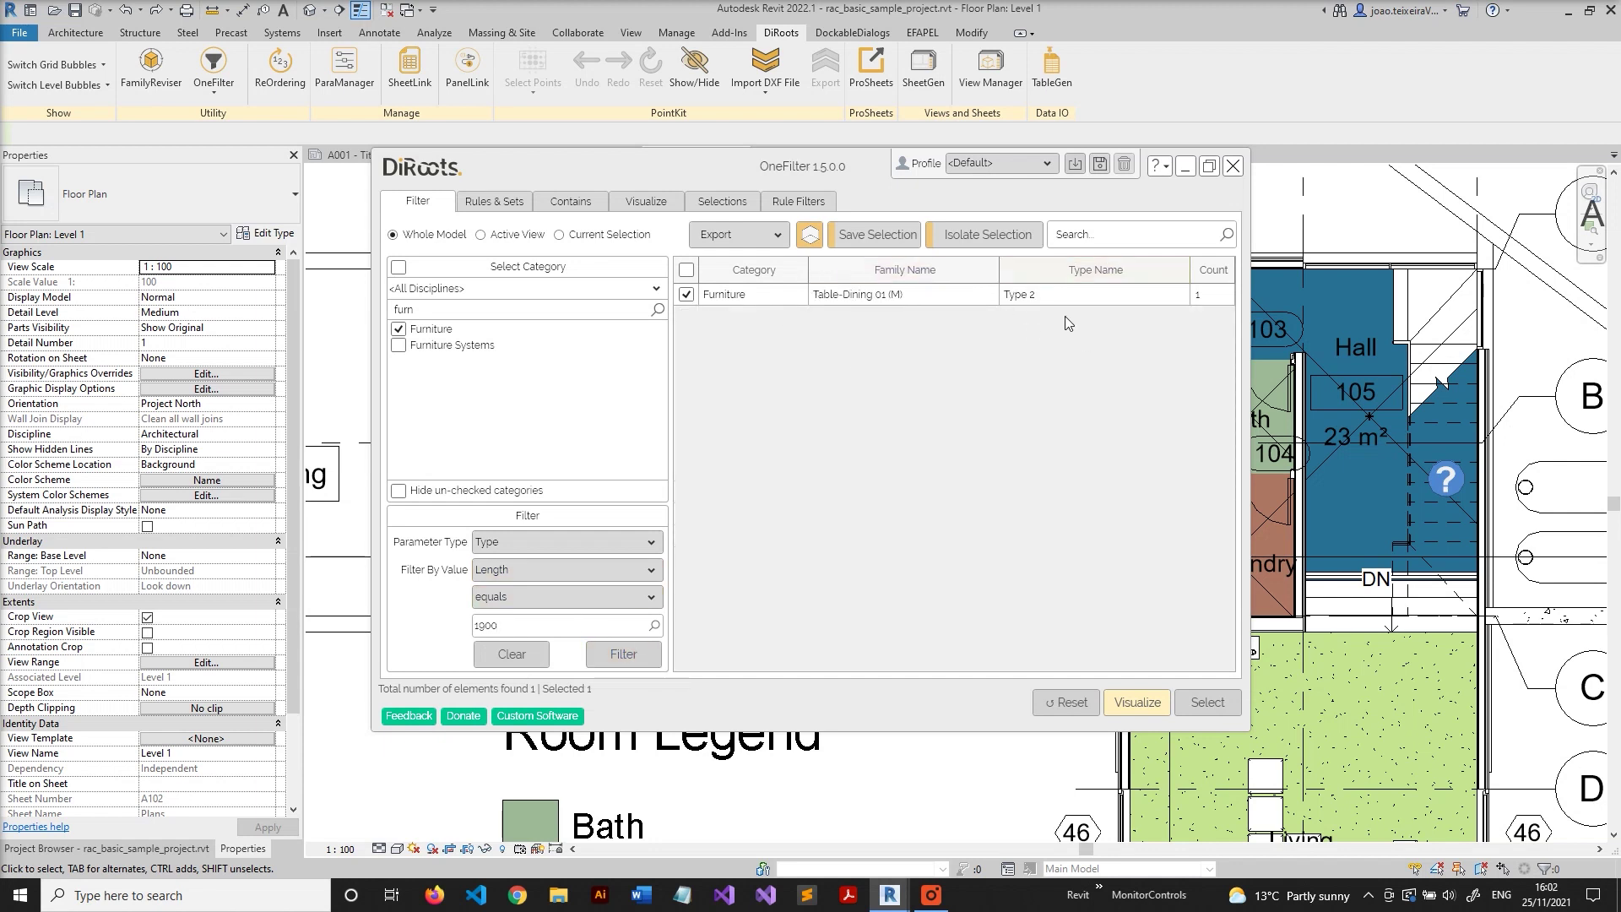
pyautogui.click(1205, 703)
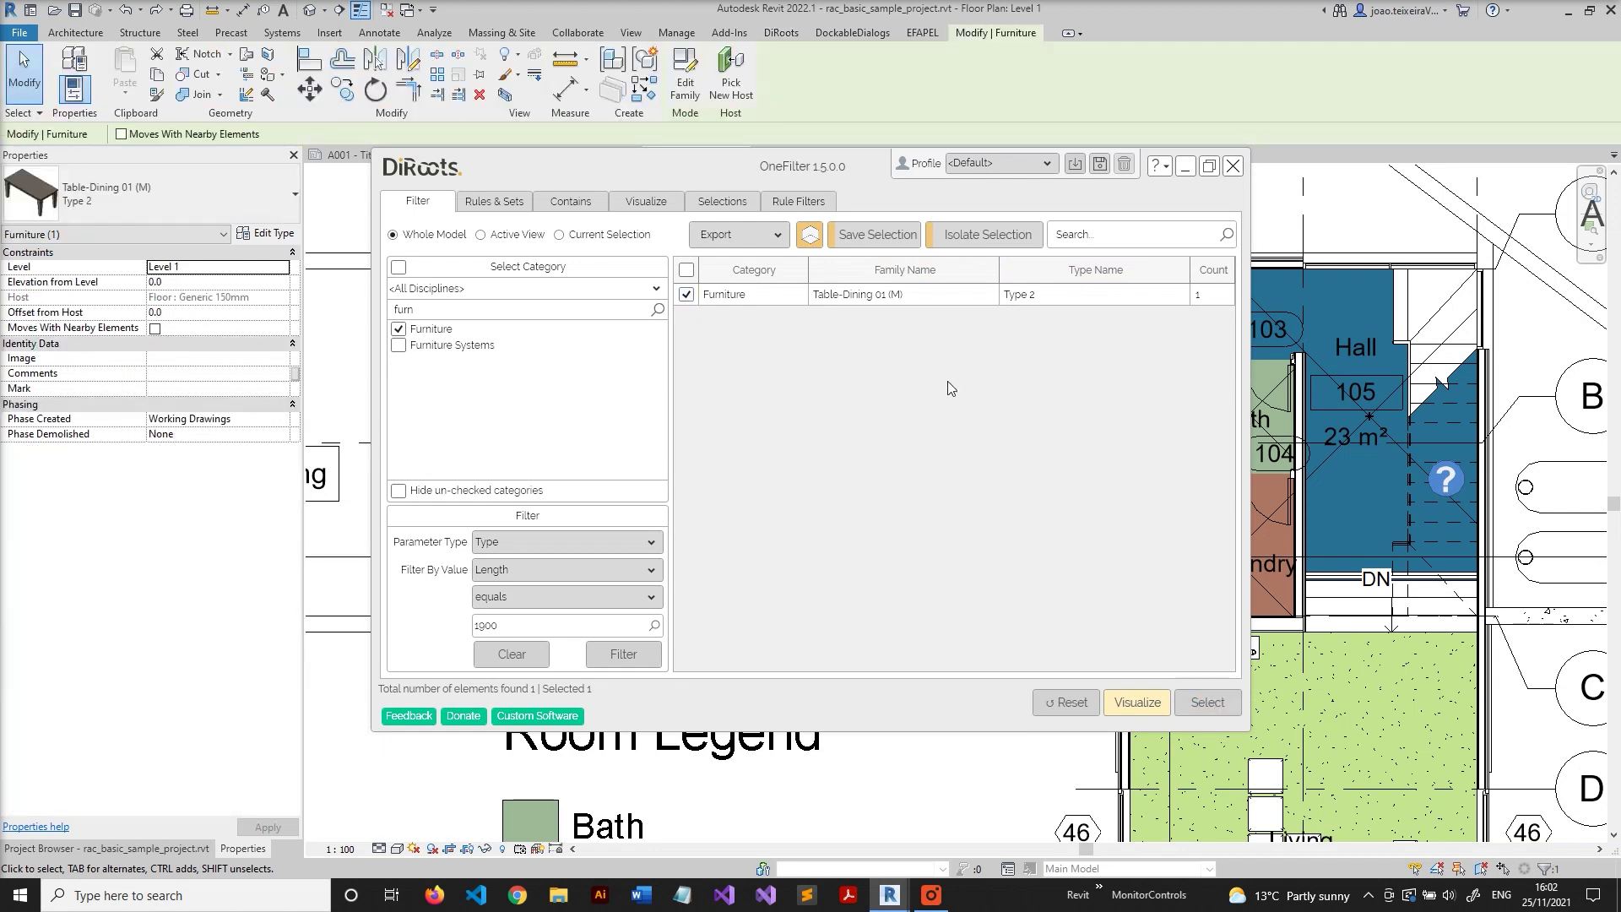
pyautogui.click(781, 32)
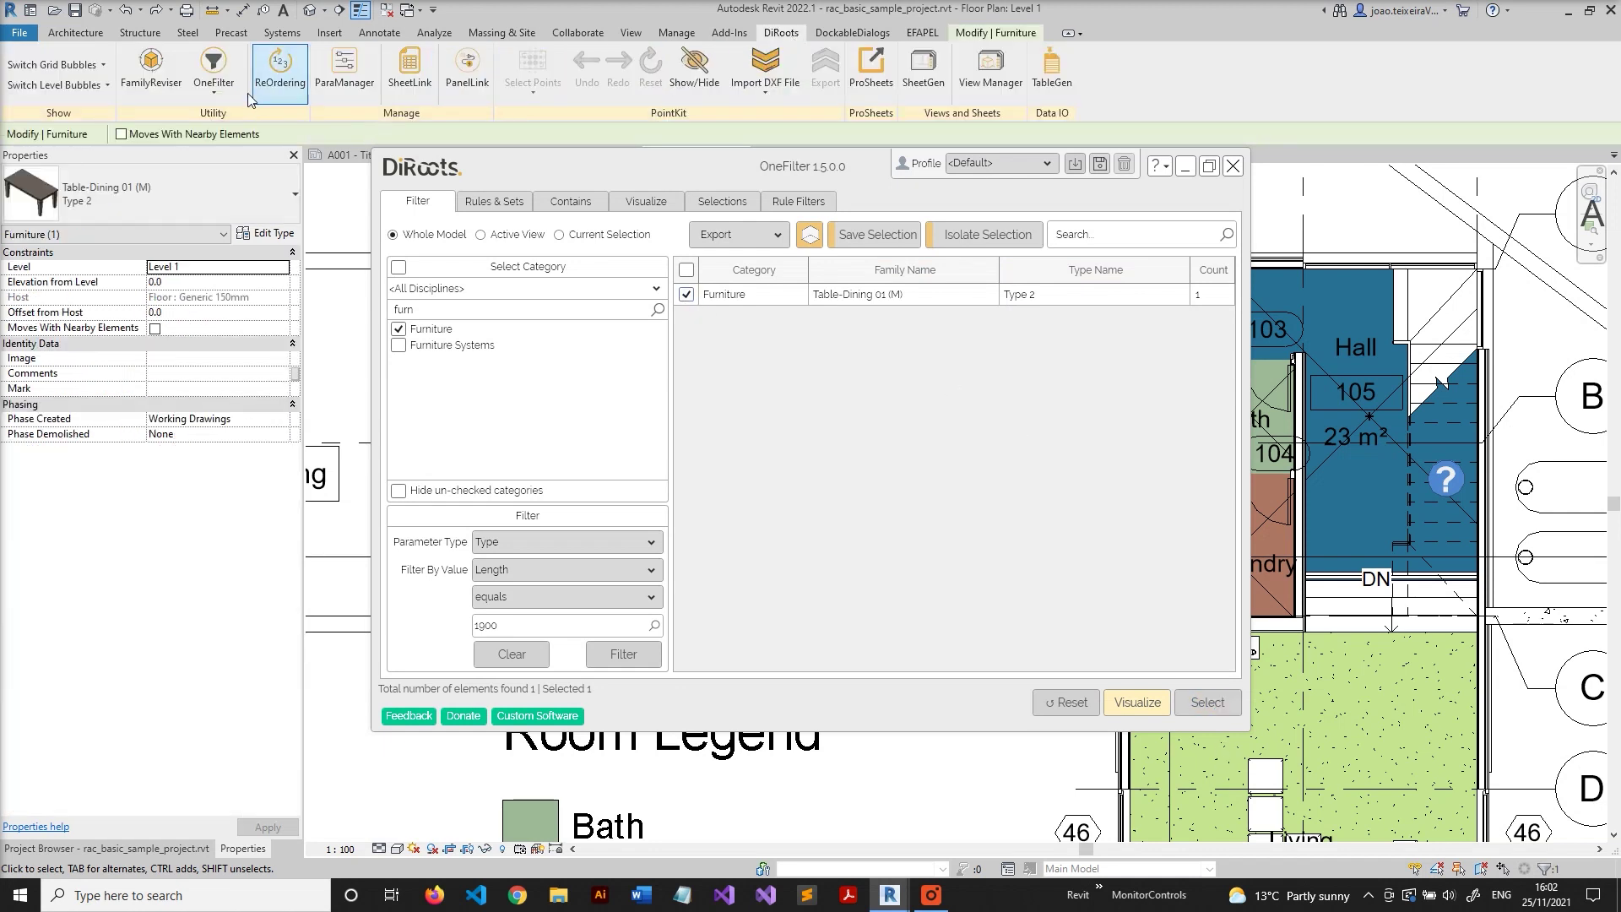
# In FamilyReviser's Selected Families edit list, rename Type 2 to '1900 x 900 mm' and apply
pyautogui.click(151, 72)
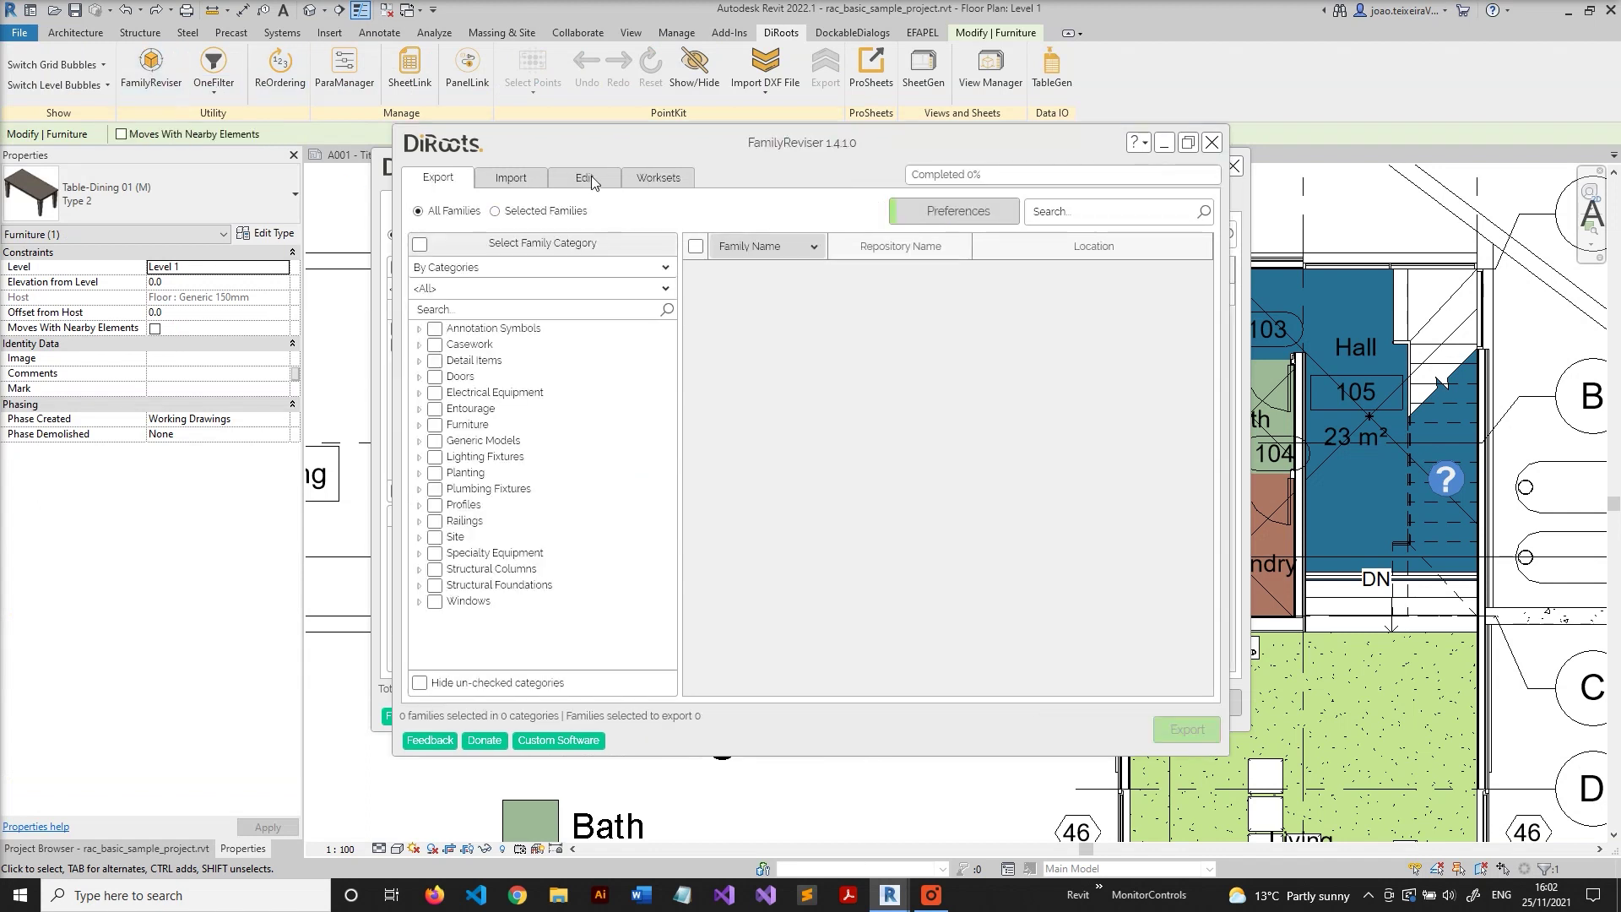
pyautogui.click(585, 178)
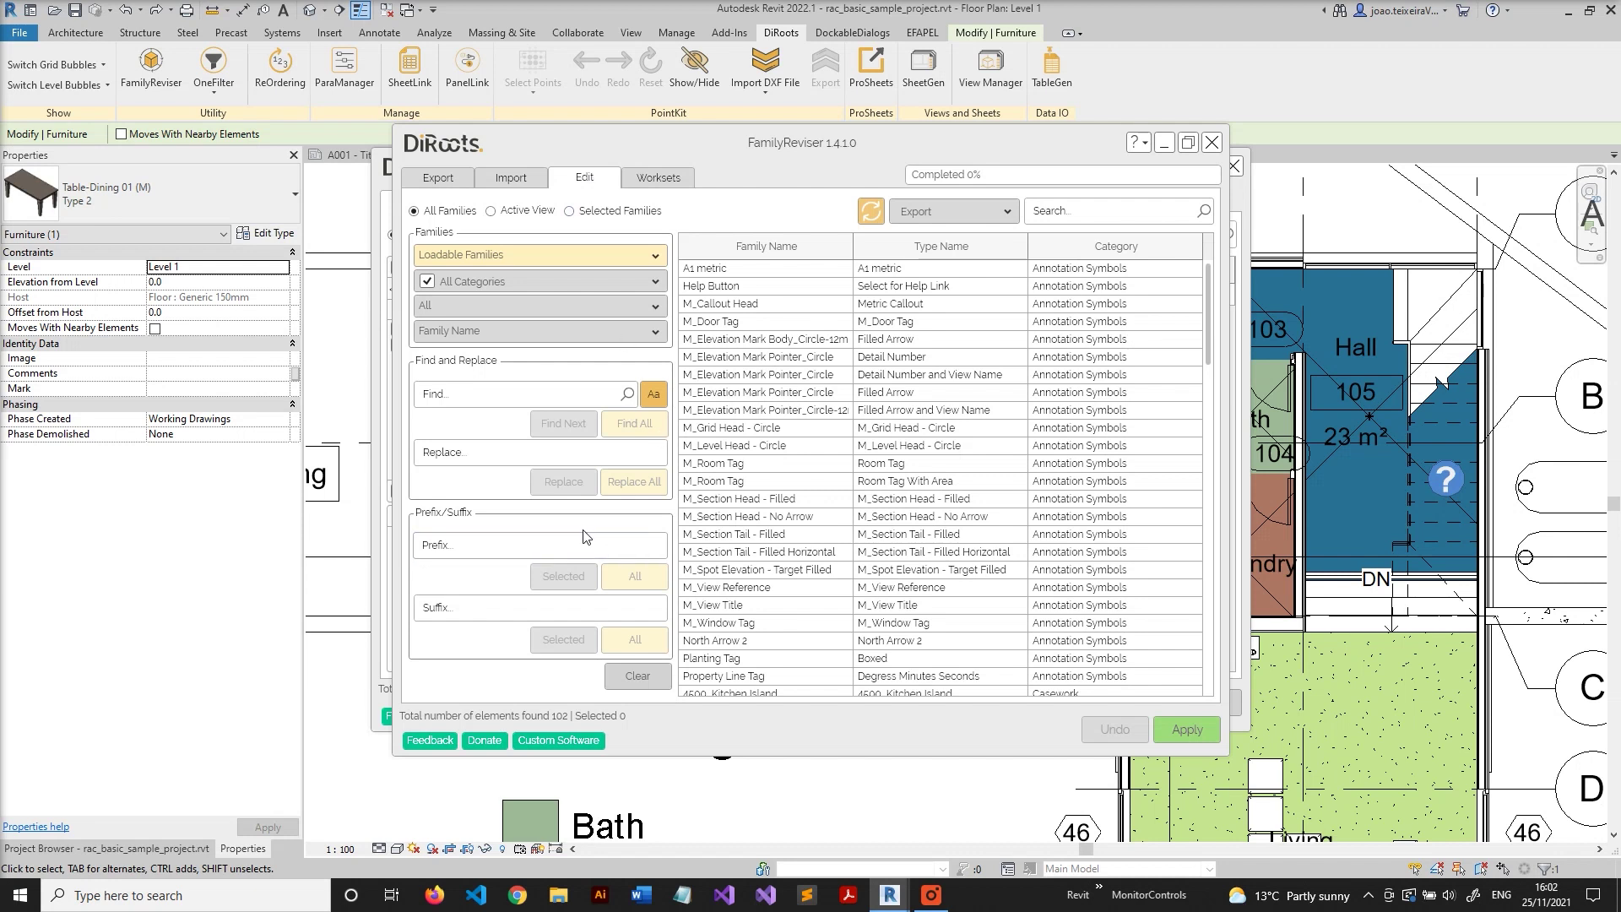
pyautogui.click(570, 212)
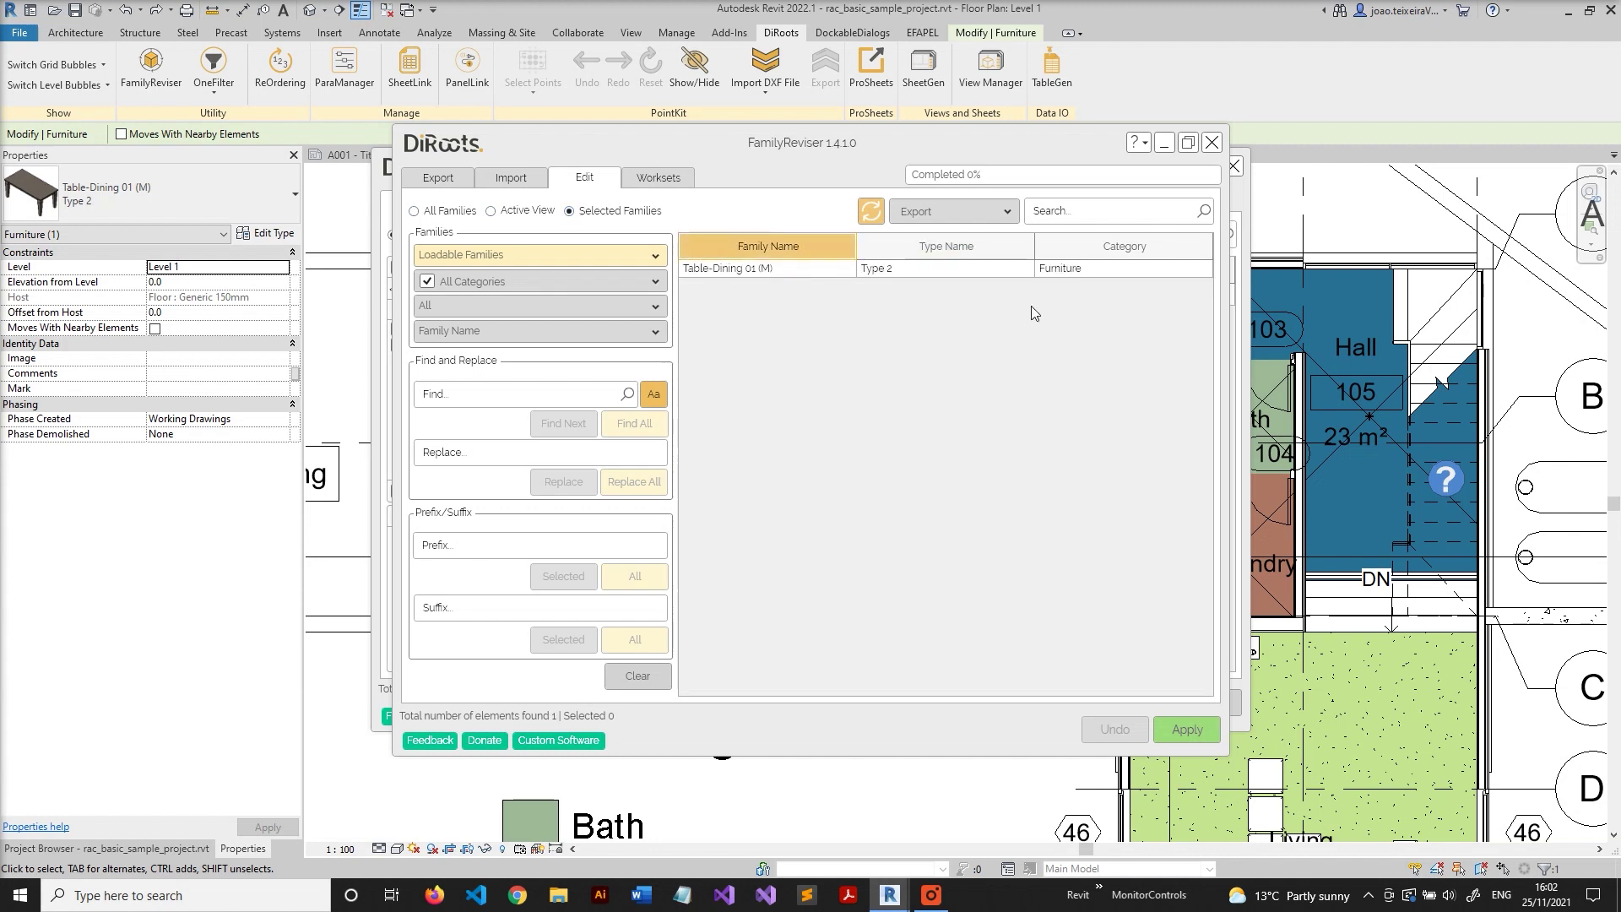
pyautogui.doubleClick(896, 269)
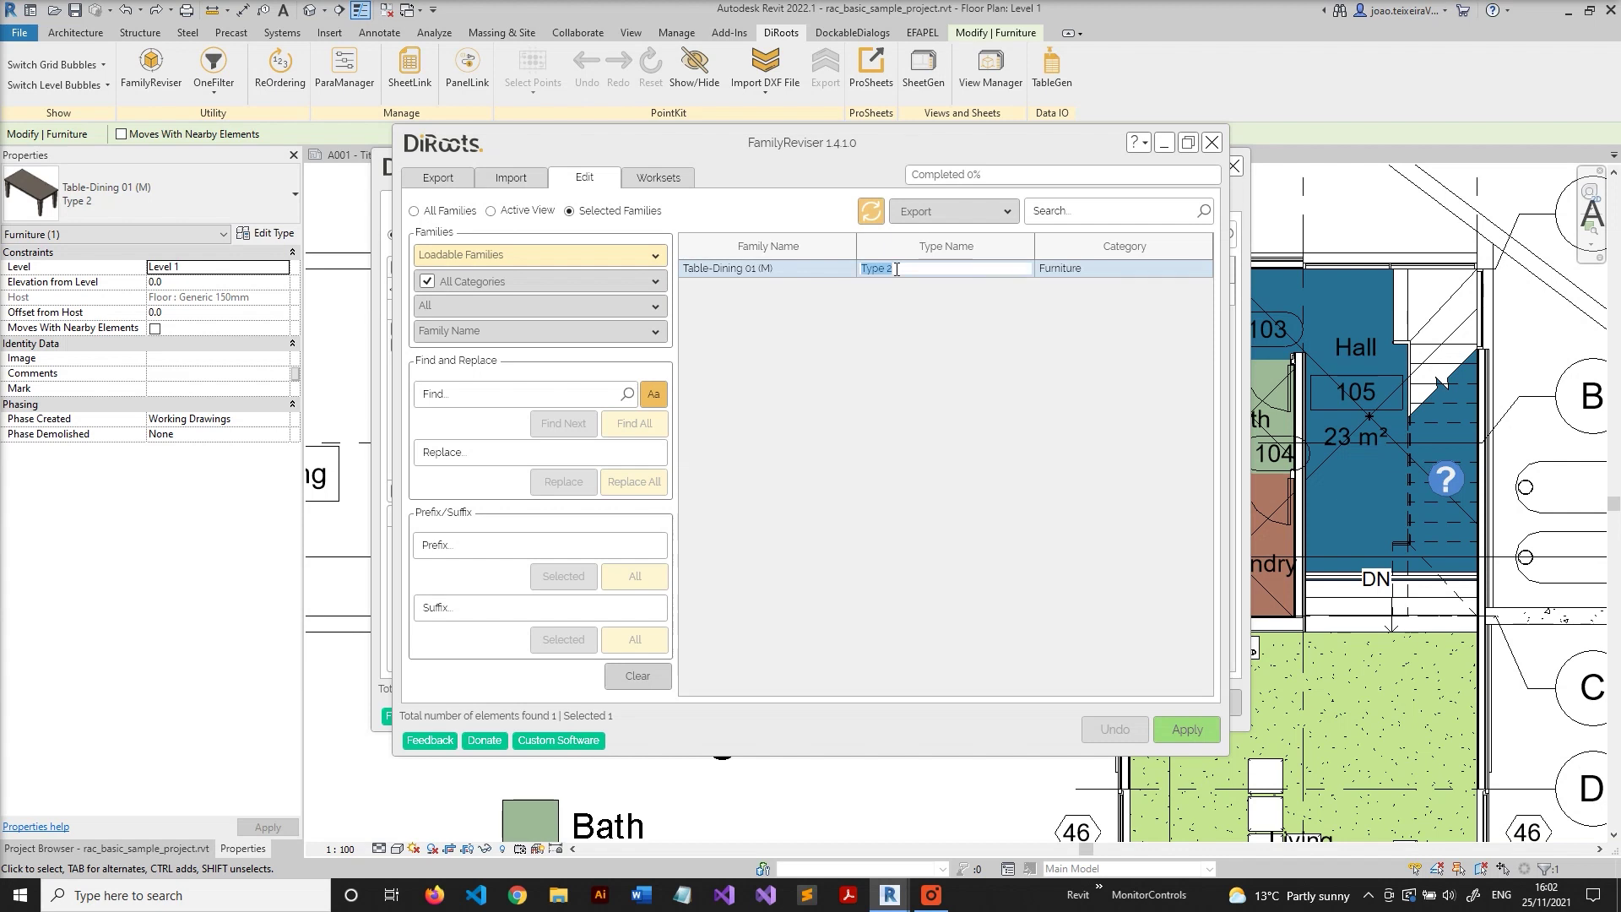
pyautogui.moveTo(766, 153); pyautogui.dragTo(948, 216)
pyautogui.write('1')
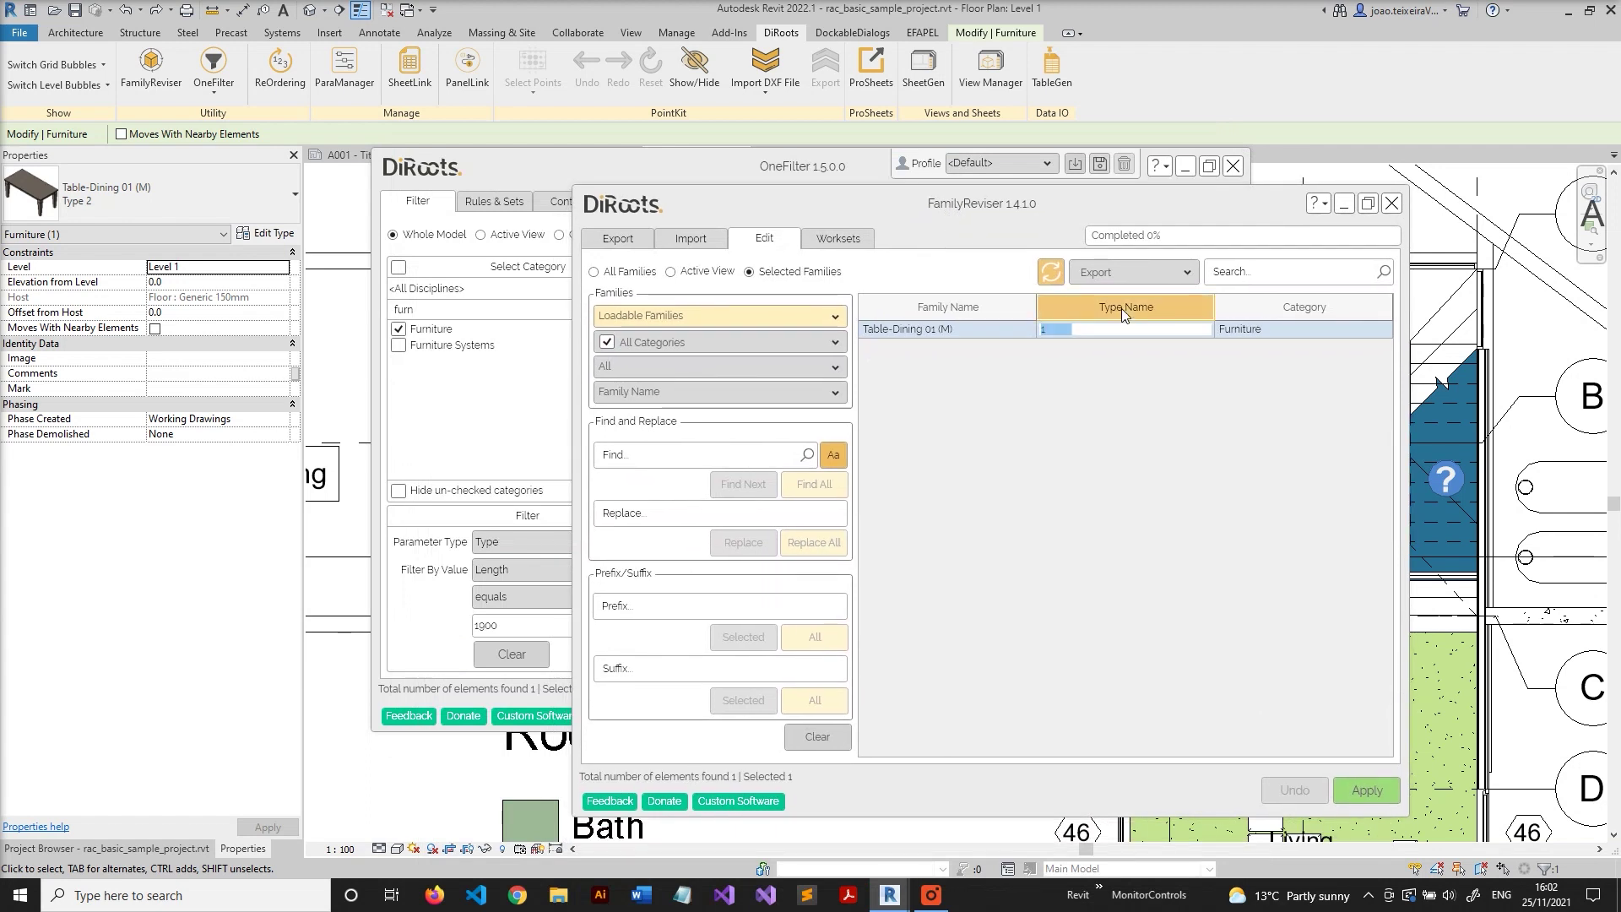
pyautogui.write('900 x ')
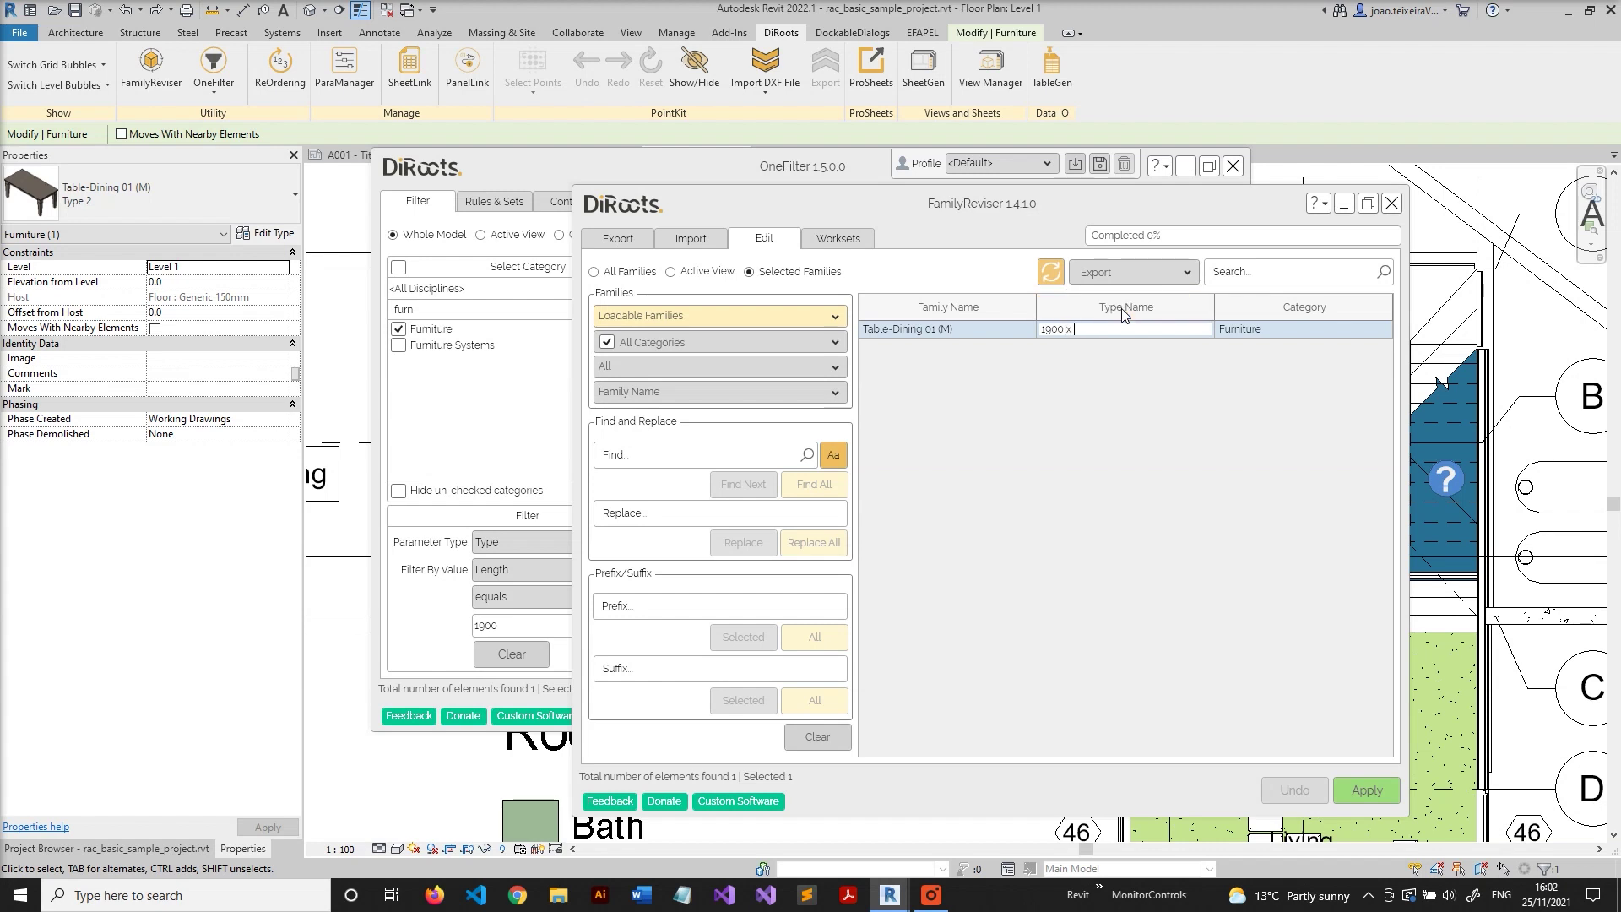
pyautogui.write('900 mm')
pyautogui.press('Return')
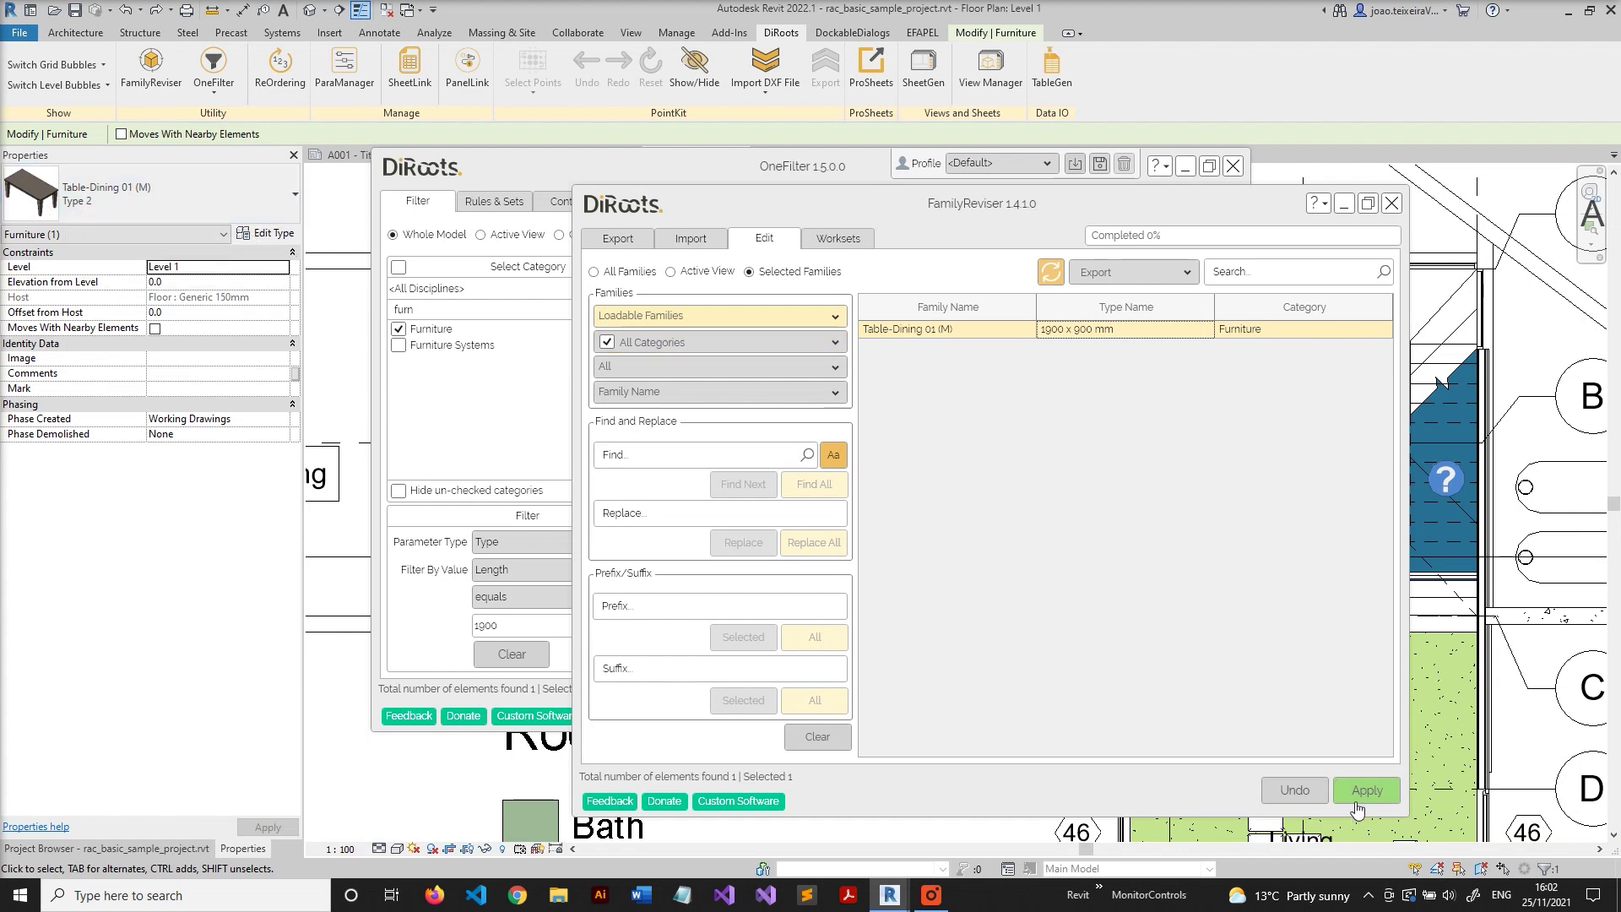
pyautogui.click(1367, 797)
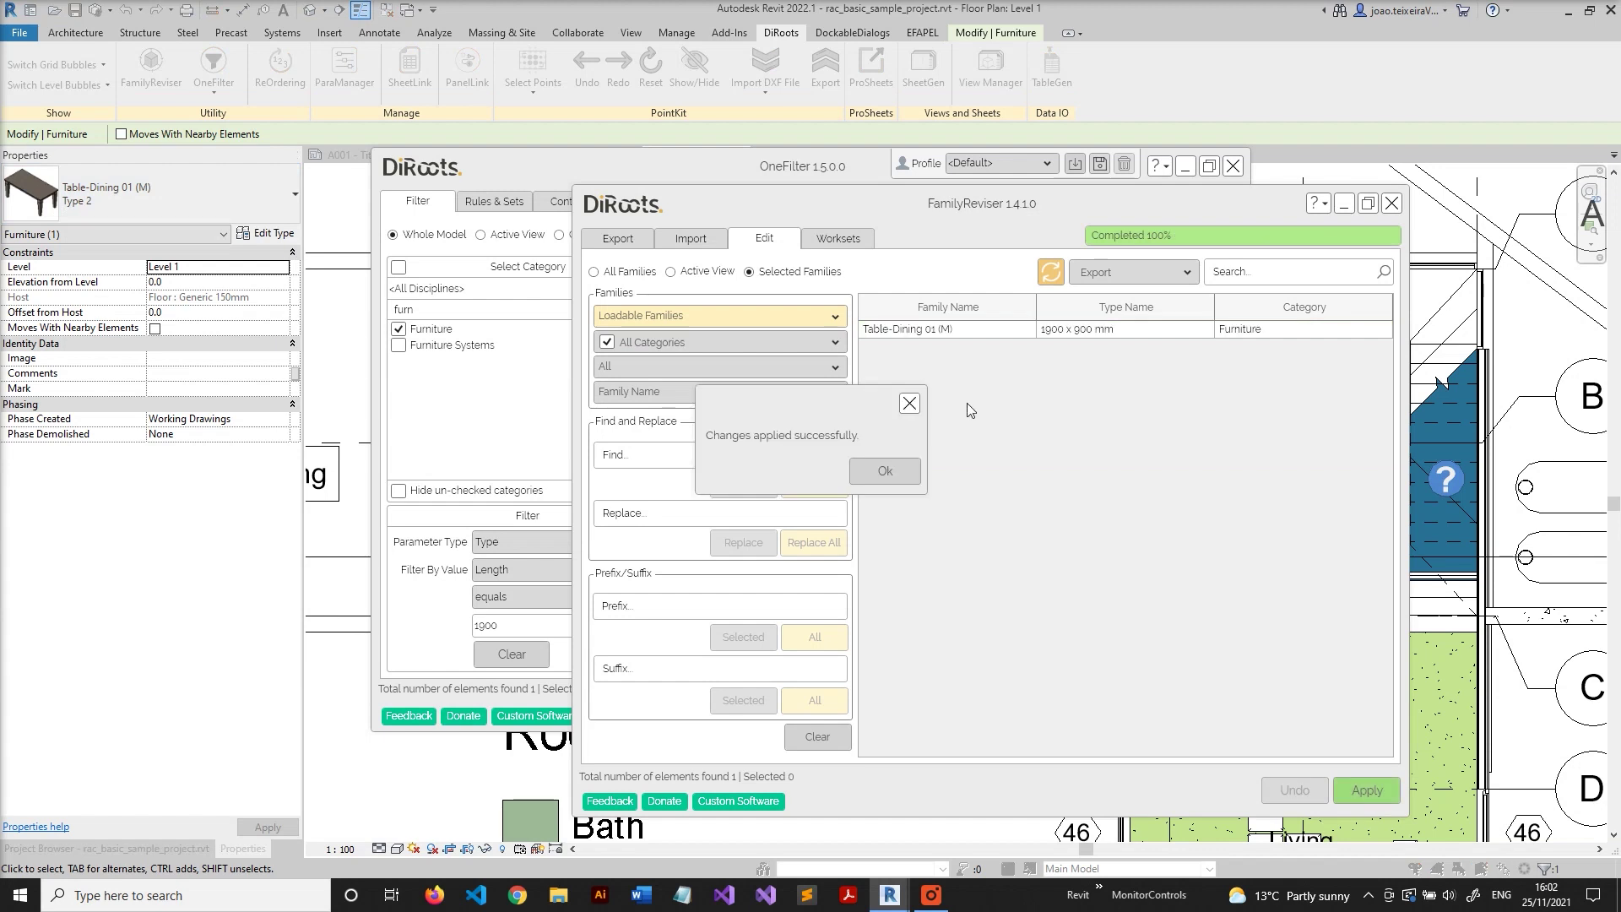
pyautogui.click(885, 471)
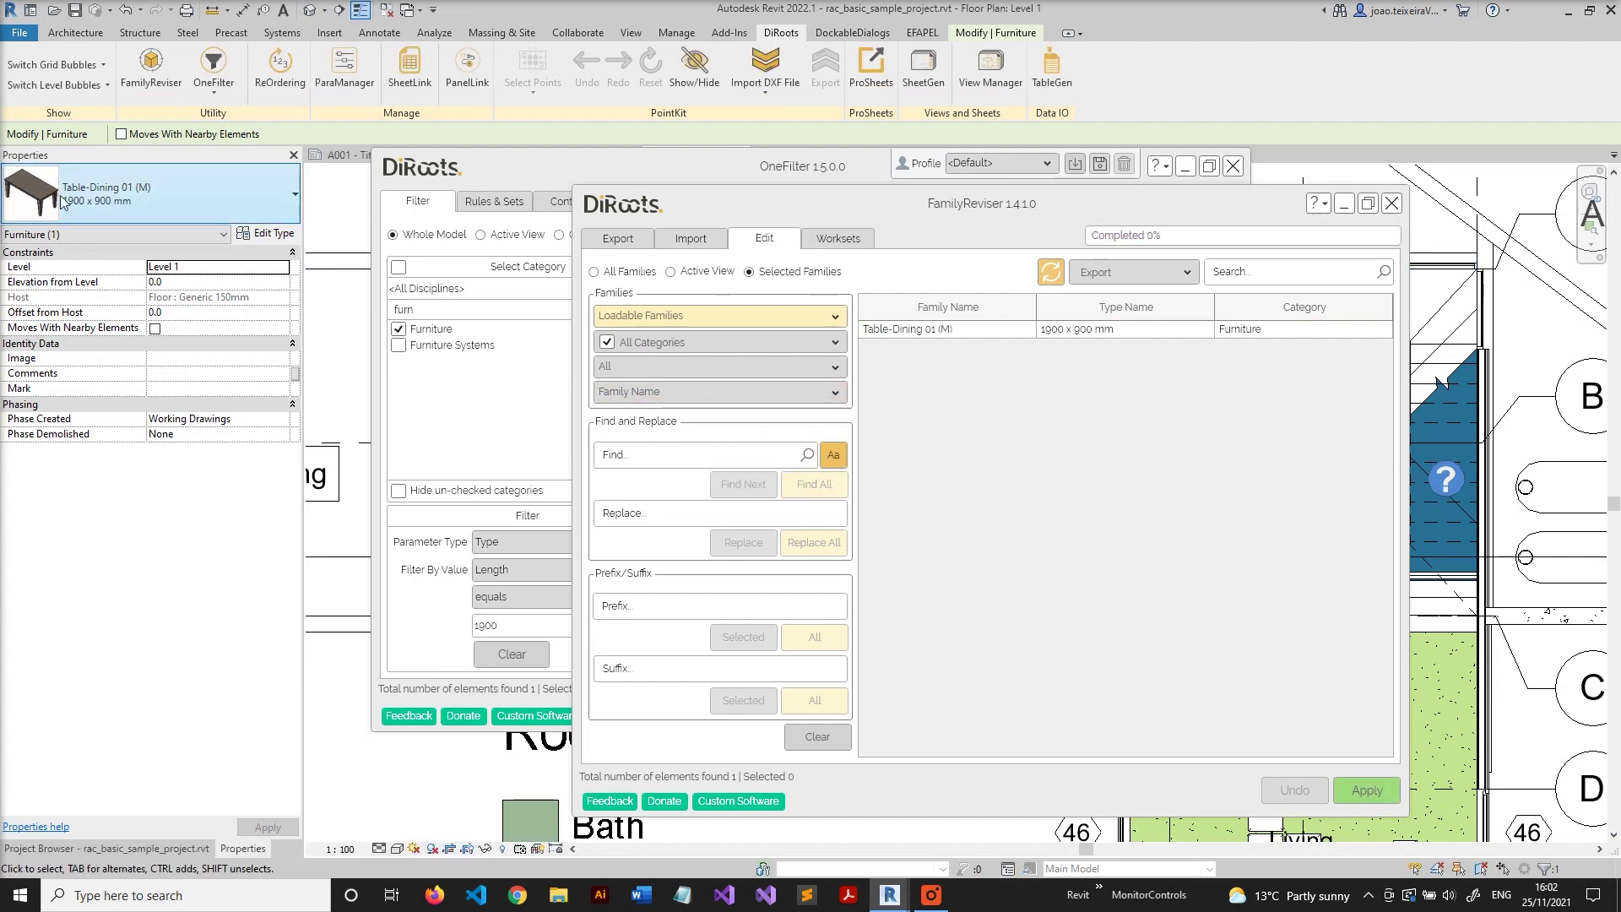
# Change the OneFilter Length value to 2000, filter, and select the Type 3 table
pyautogui.click(471, 167)
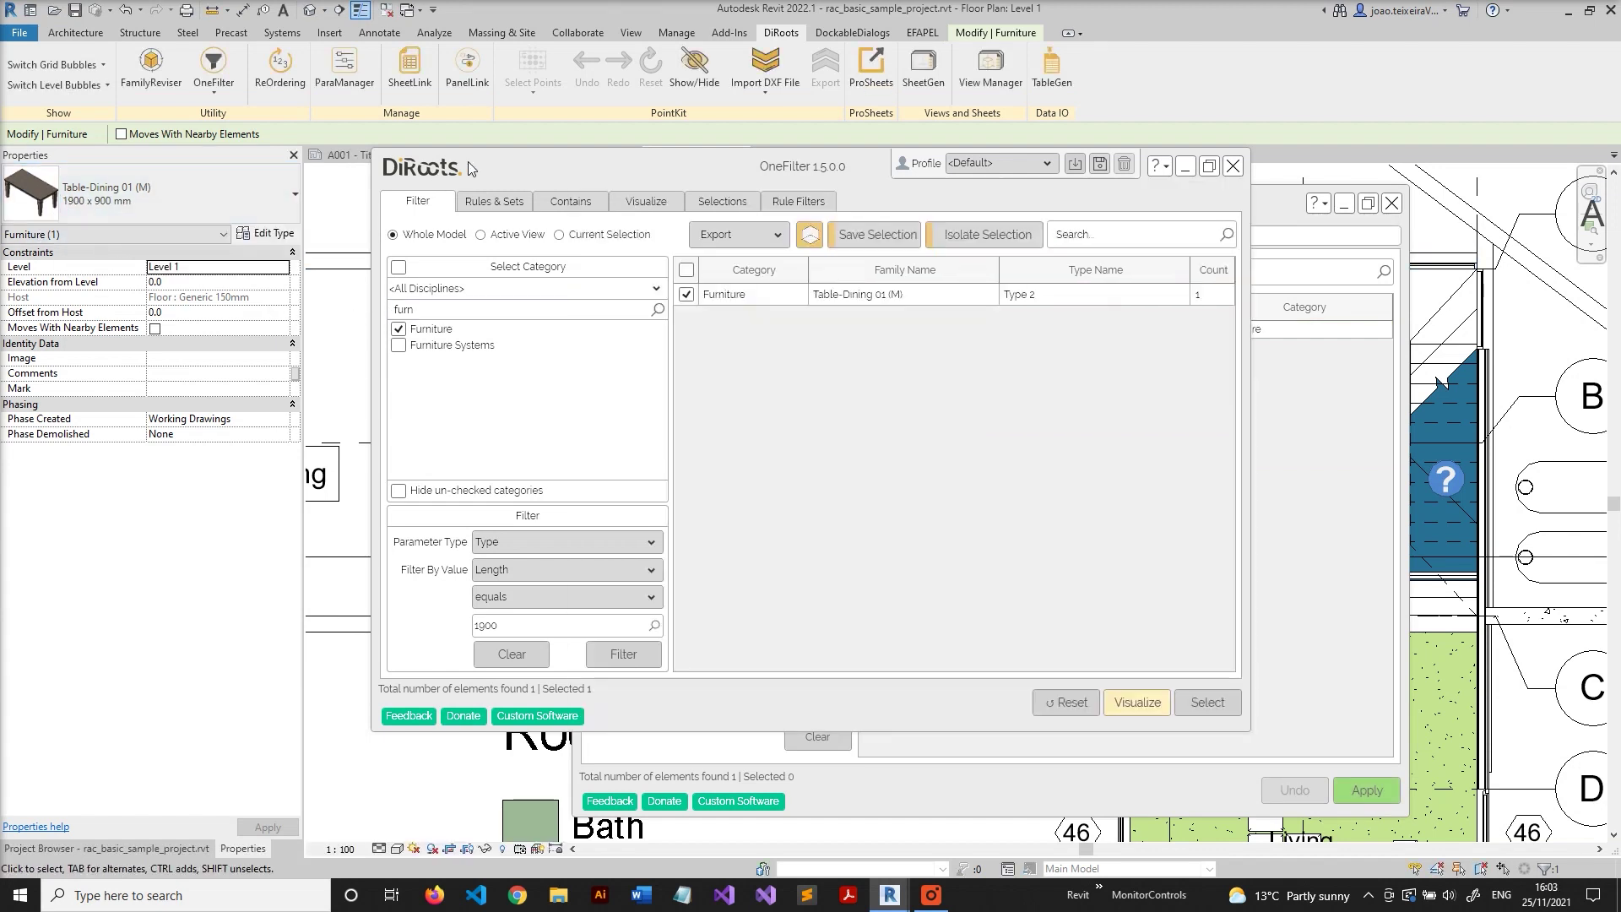
pyautogui.doubleClick(512, 625)
pyautogui.write('1800')
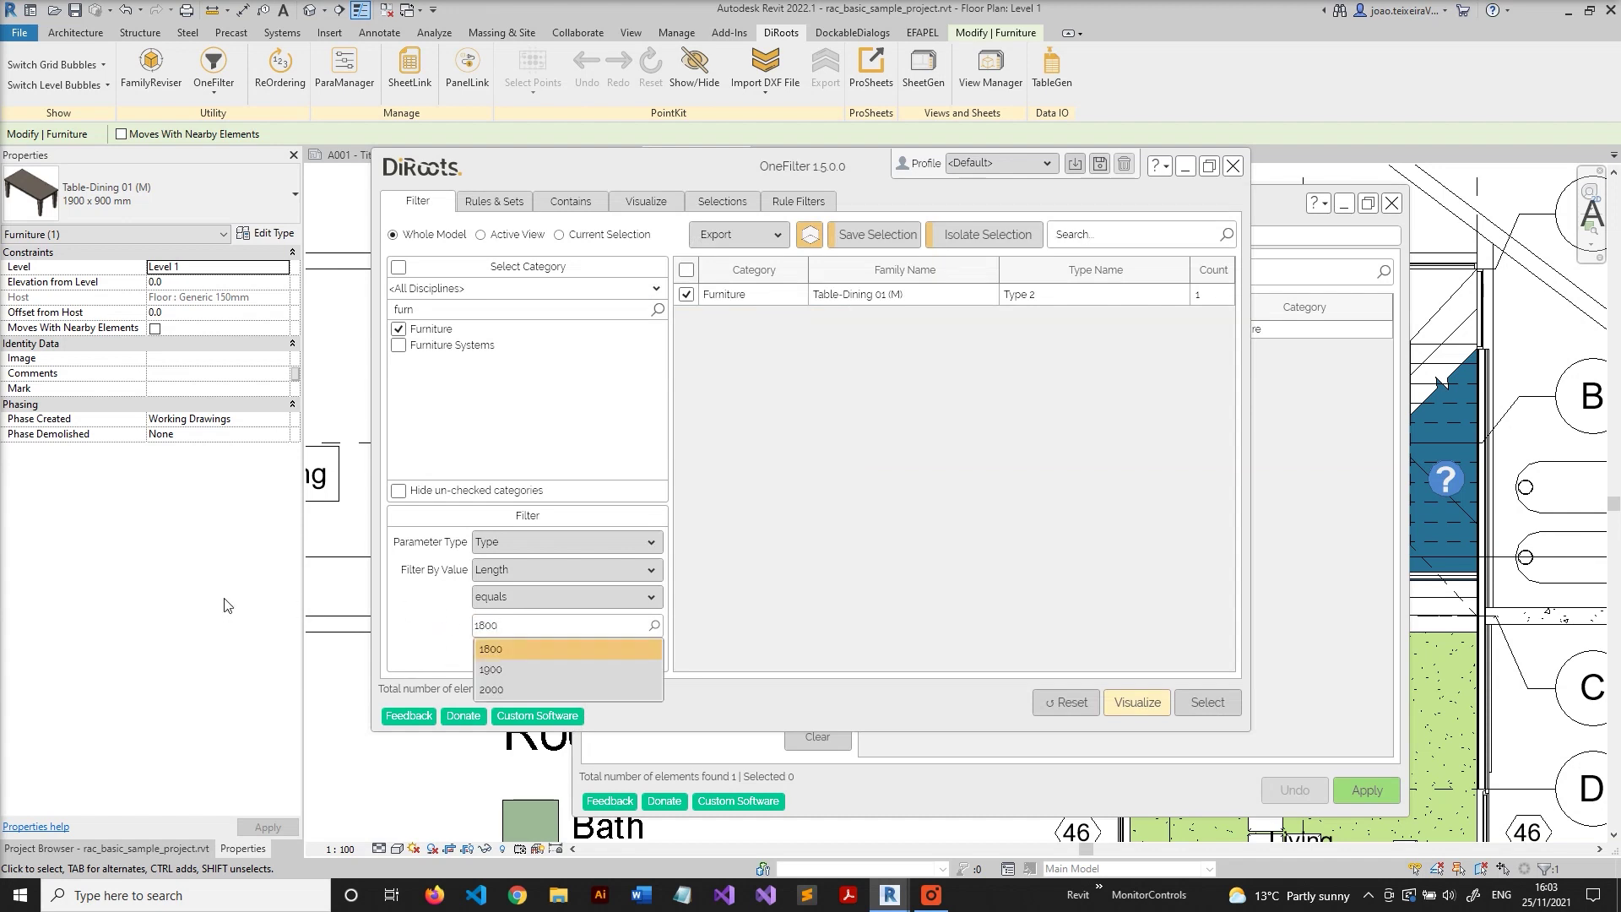
pyautogui.press('Down')
pyautogui.press('Down')
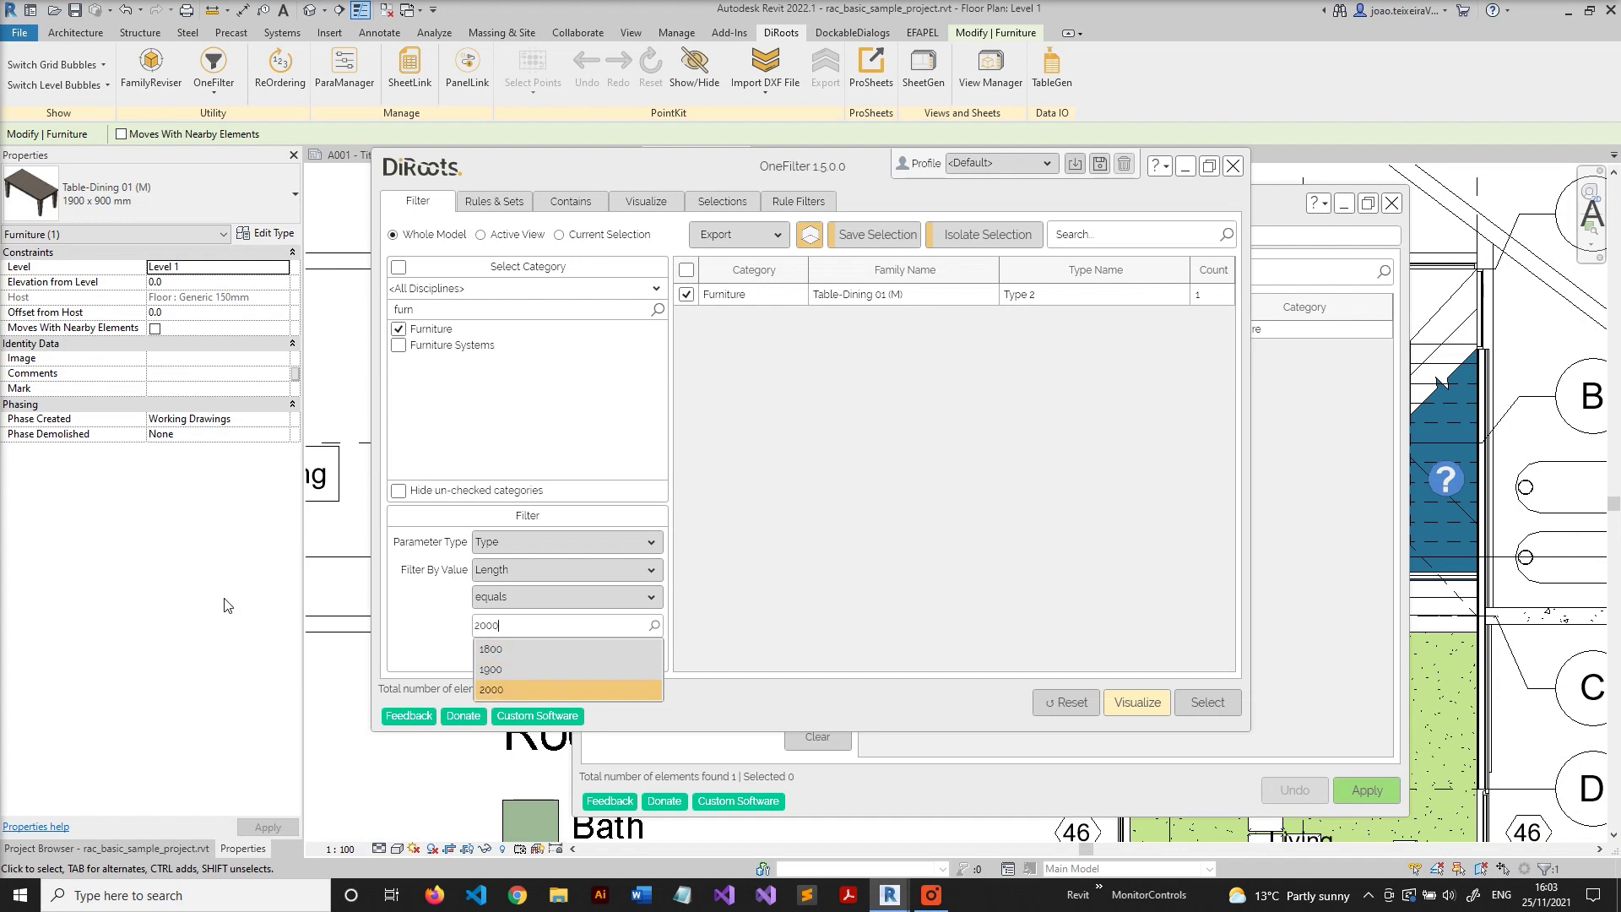
pyautogui.press('Return')
pyautogui.click(632, 660)
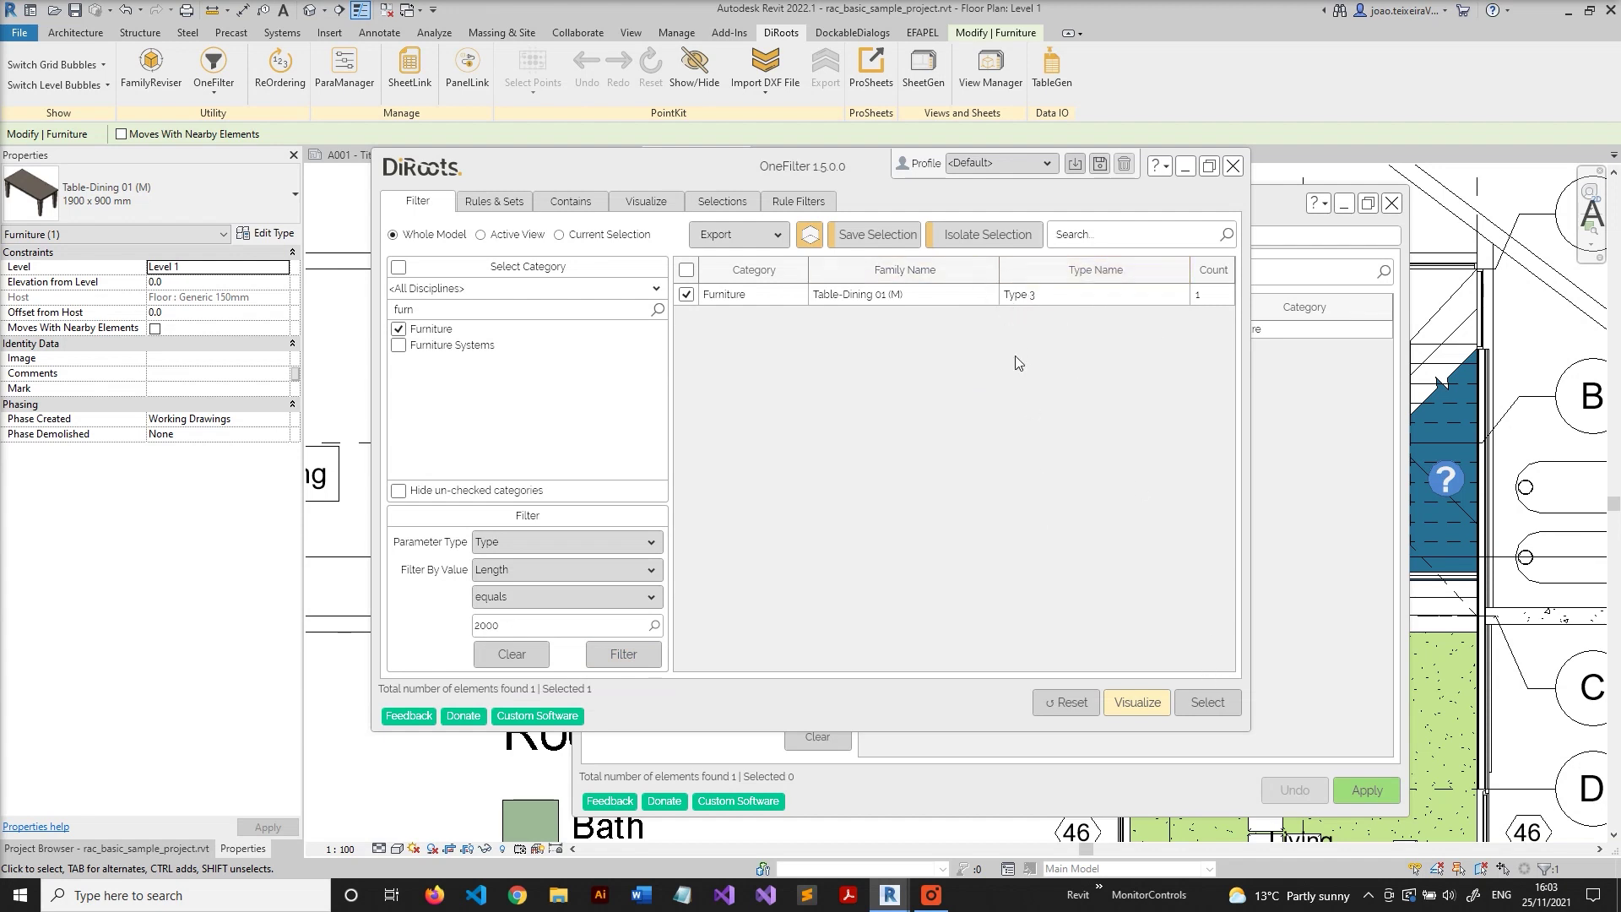
pyautogui.click(1205, 704)
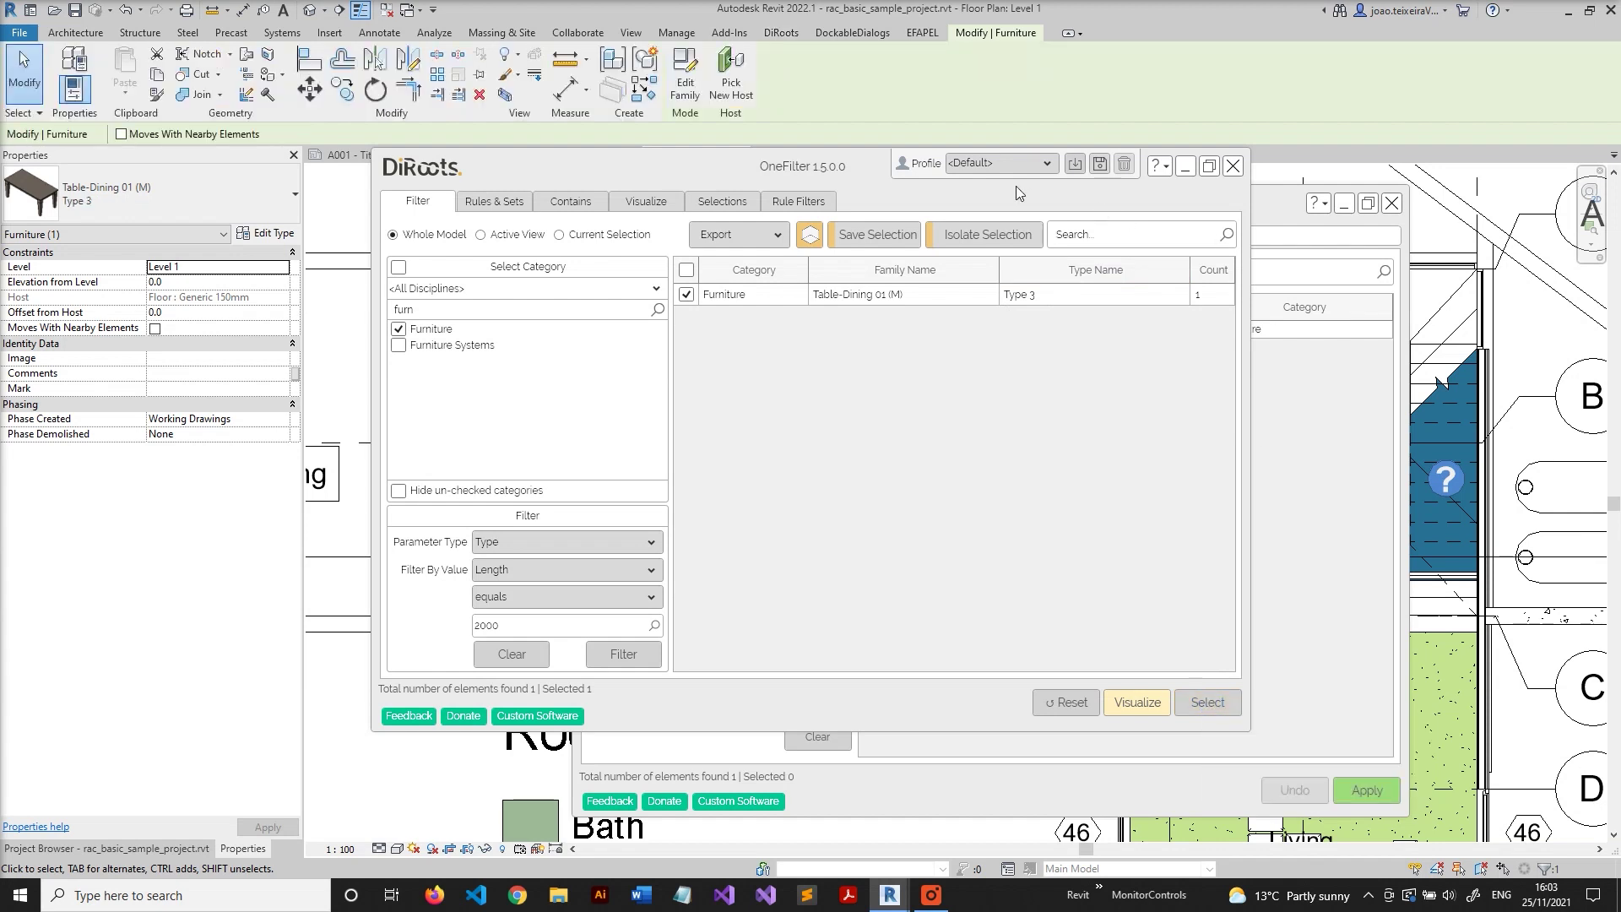
# Move OneFilter aside and bring the FamilyReviser window into view
pyautogui.moveTo(861, 175); pyautogui.dragTo(788, 181)
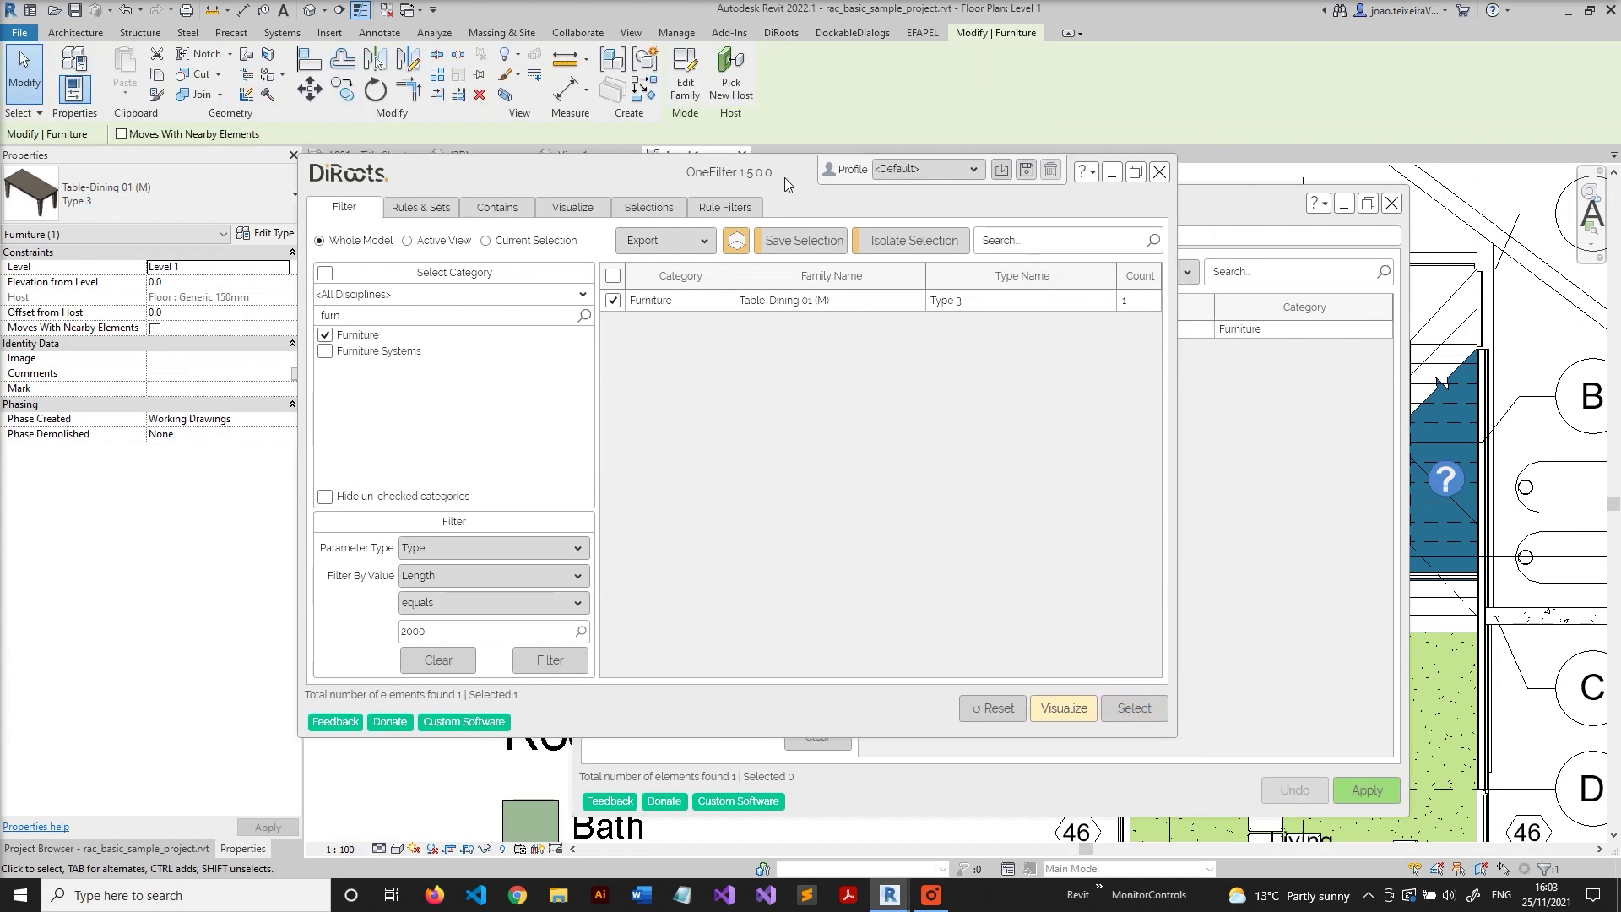
pyautogui.click(1202, 197)
pyautogui.moveTo(1123, 209); pyautogui.dragTo(1048, 178)
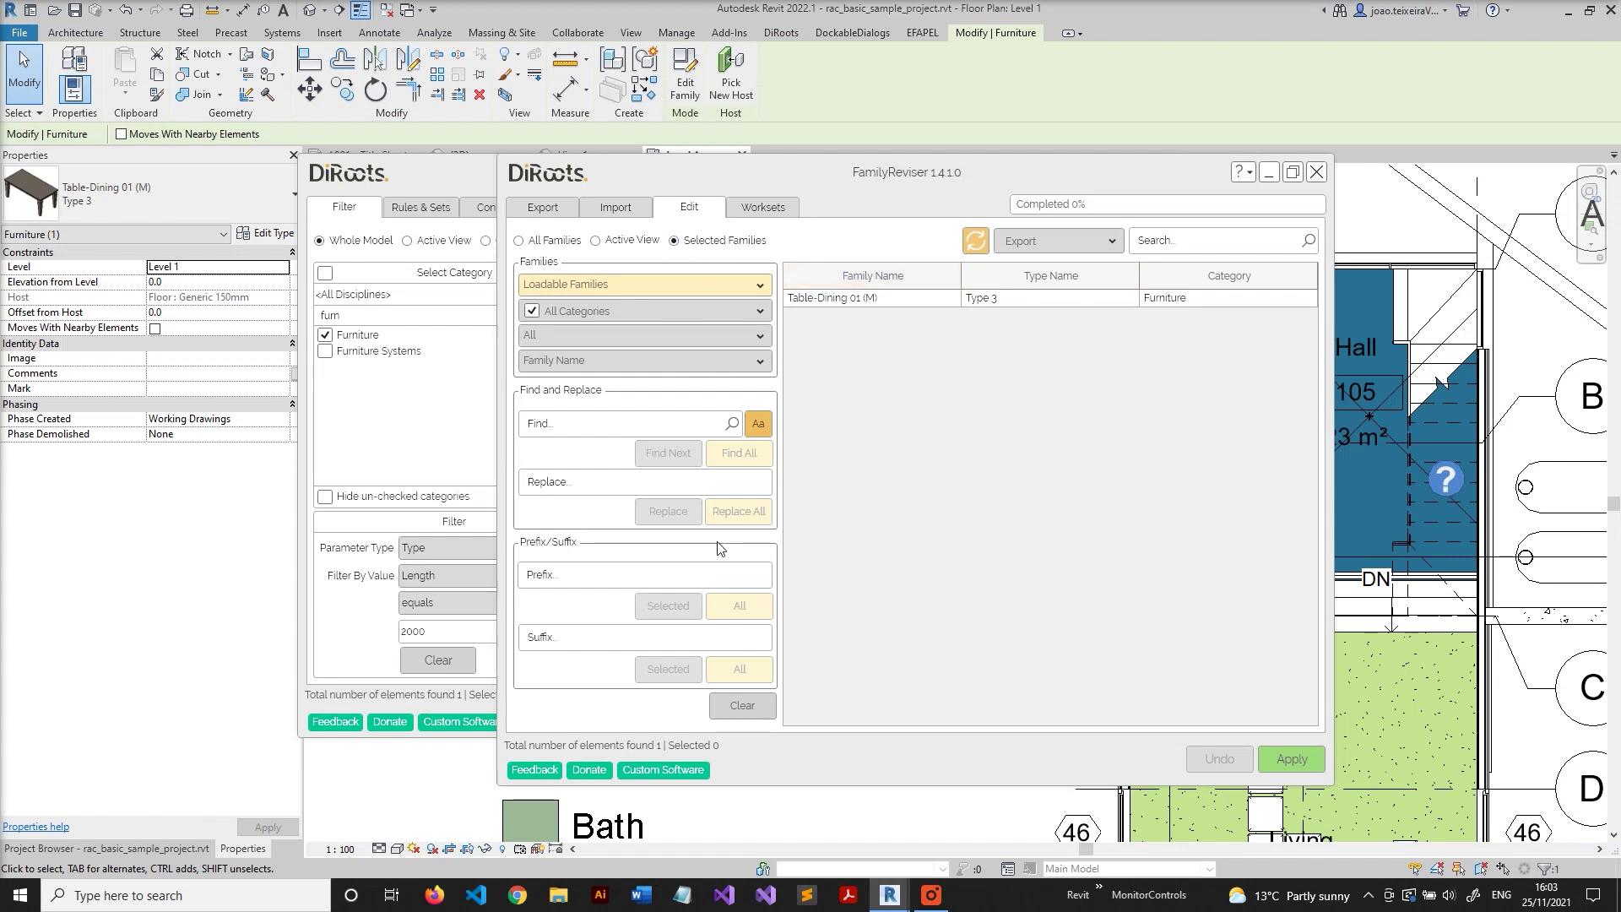
# Rename Type 3 to '2000 x 900 mm', apply it, and check the renamed types
pyautogui.doubleClick(988, 297)
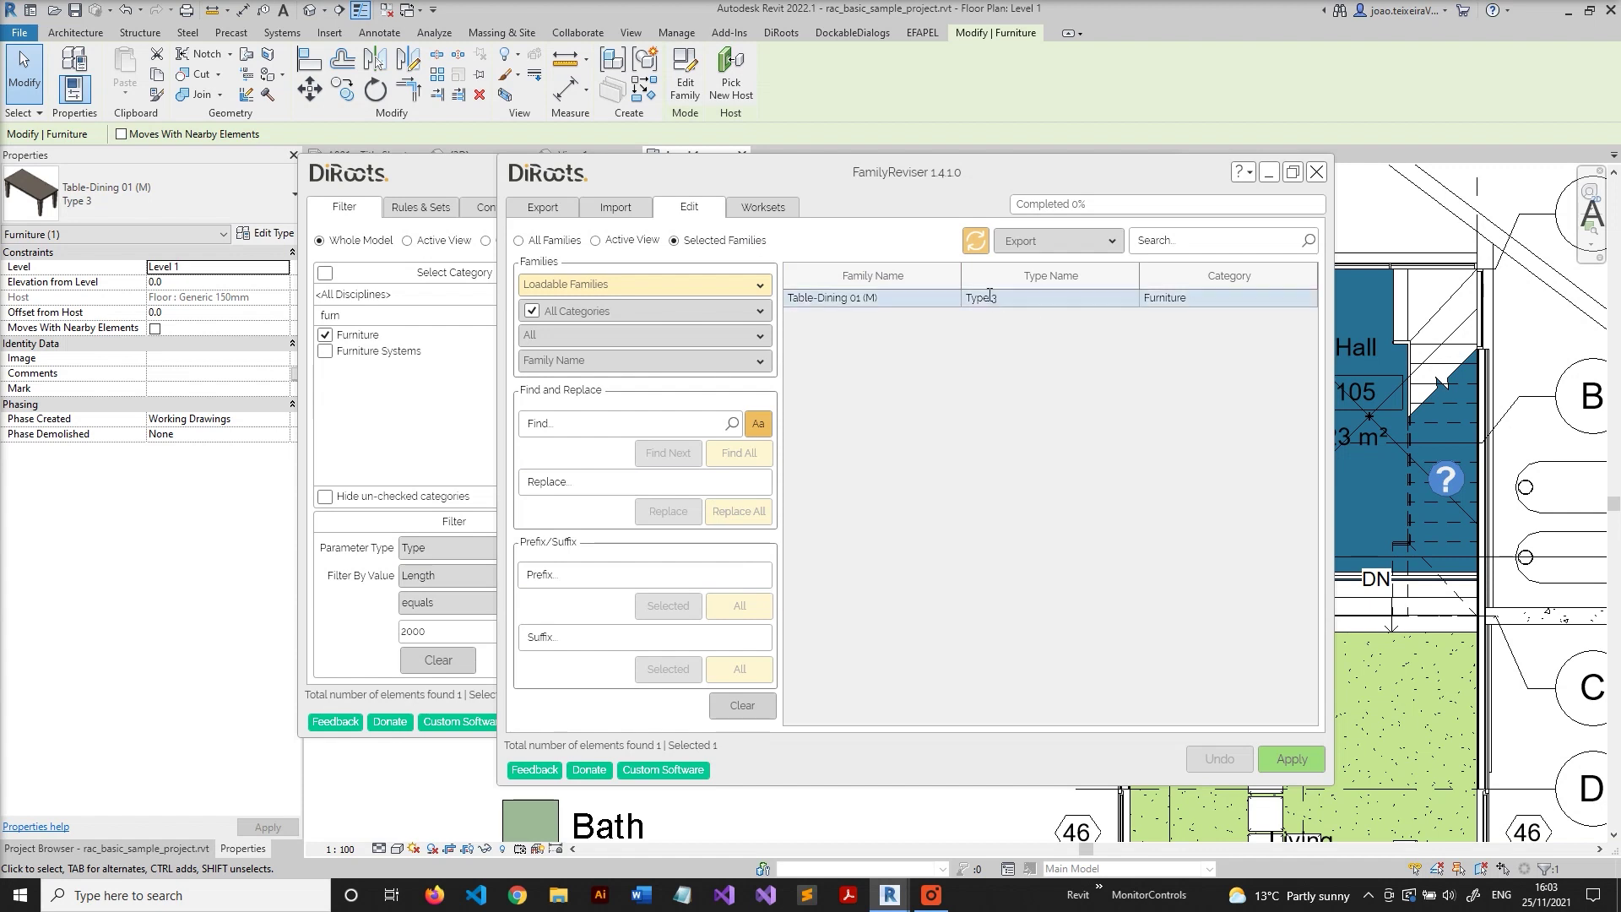
pyautogui.hotkey('ctrl', 'a')
pyautogui.write('2')
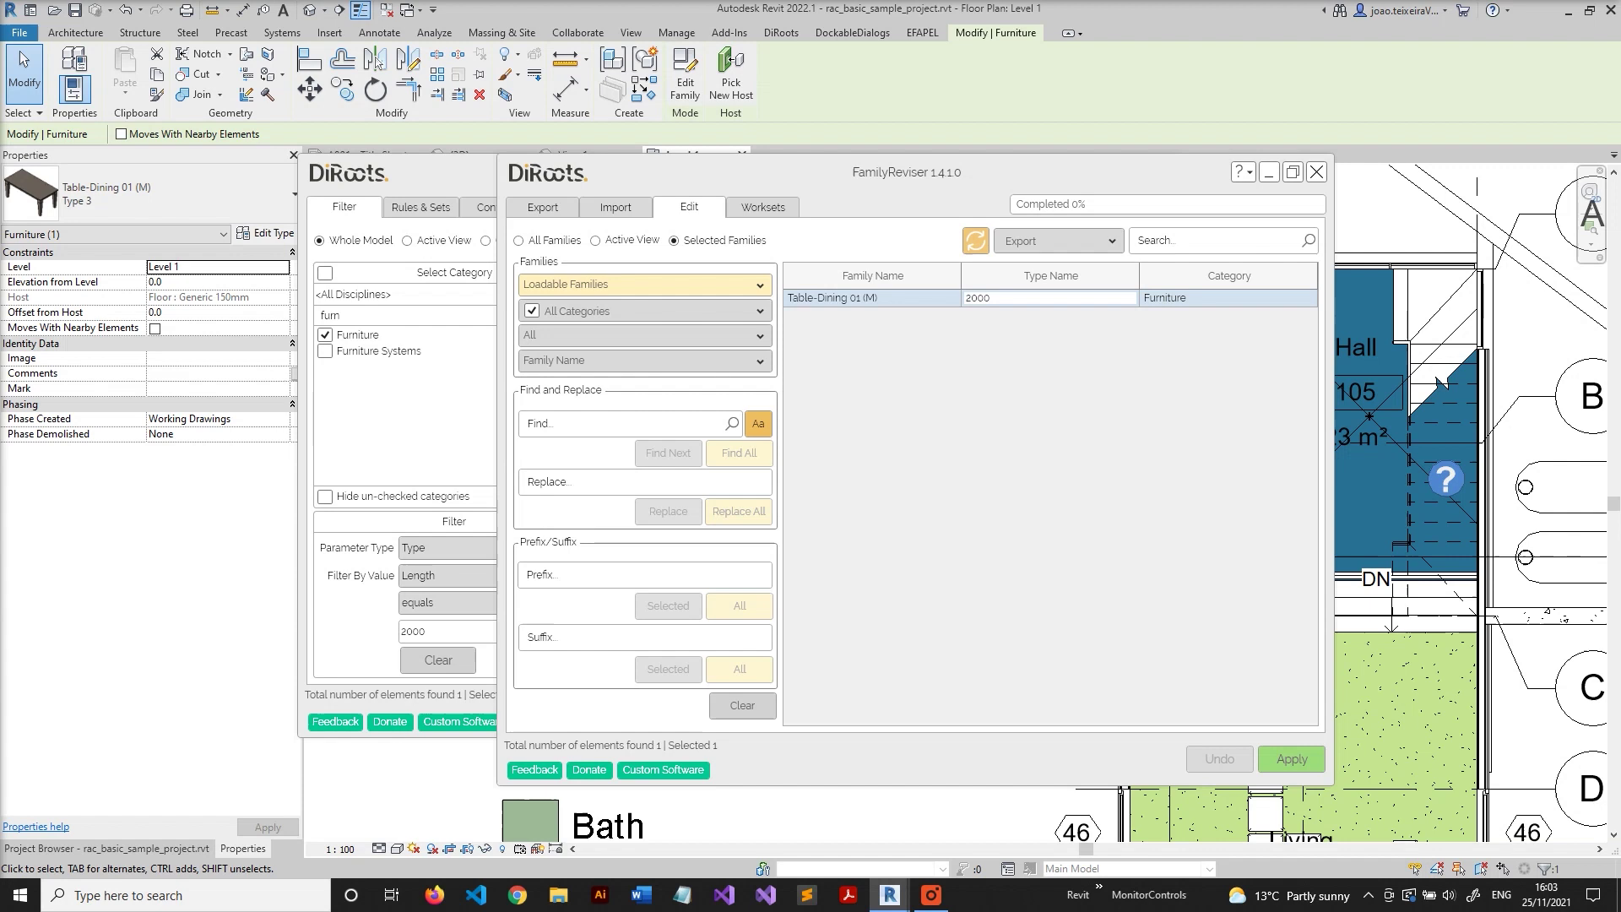
pyautogui.write('000 x')
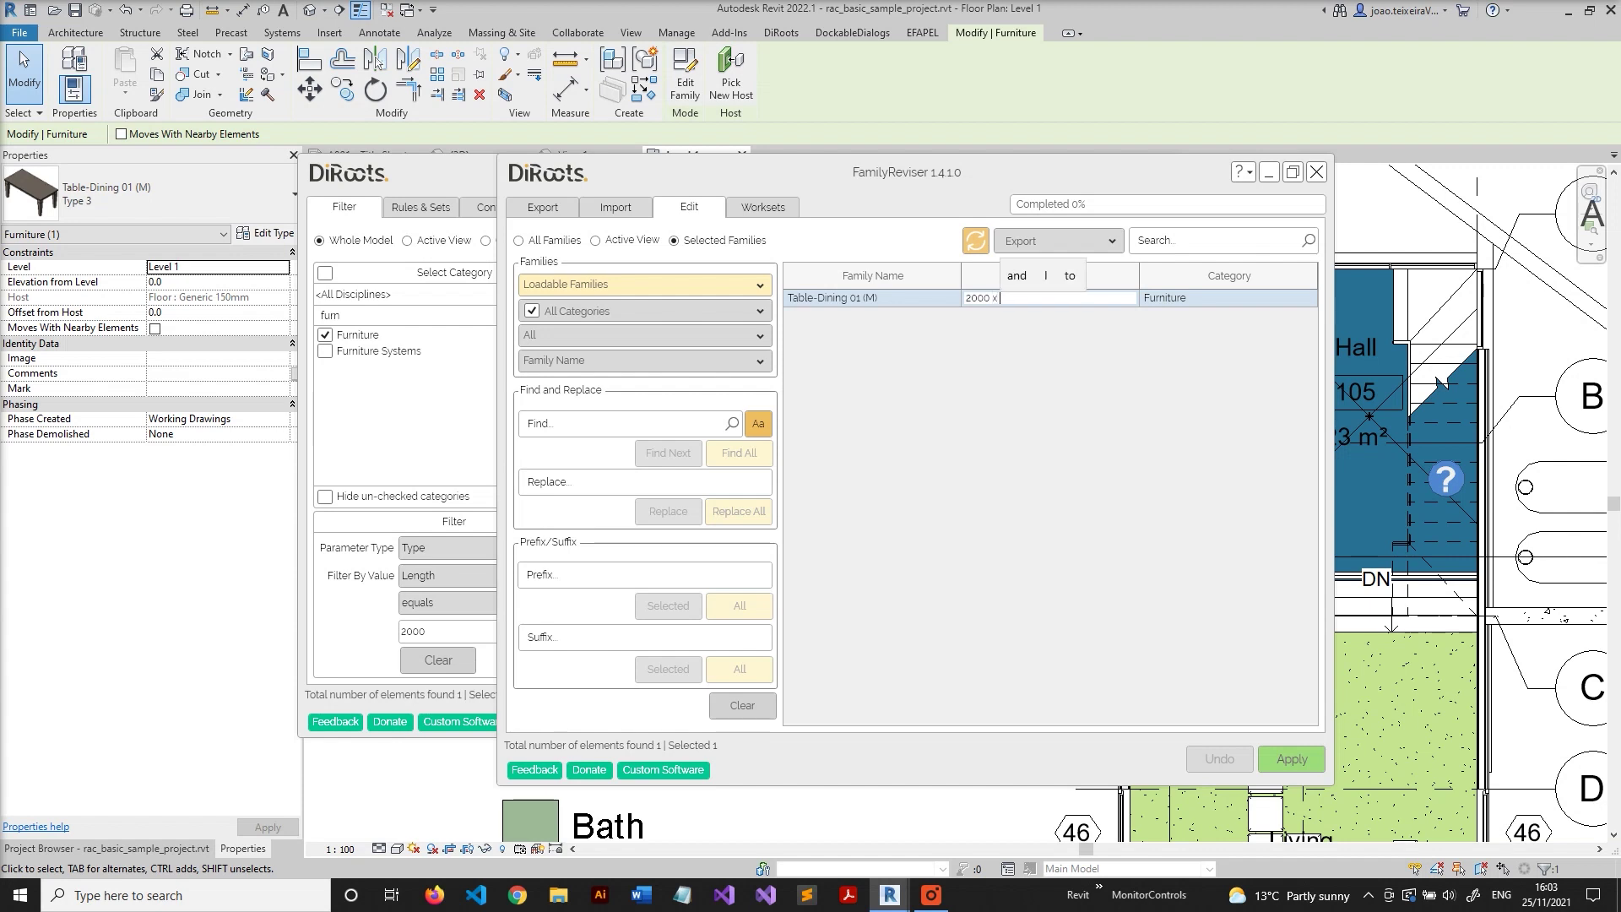
pyautogui.write(' 900 mm')
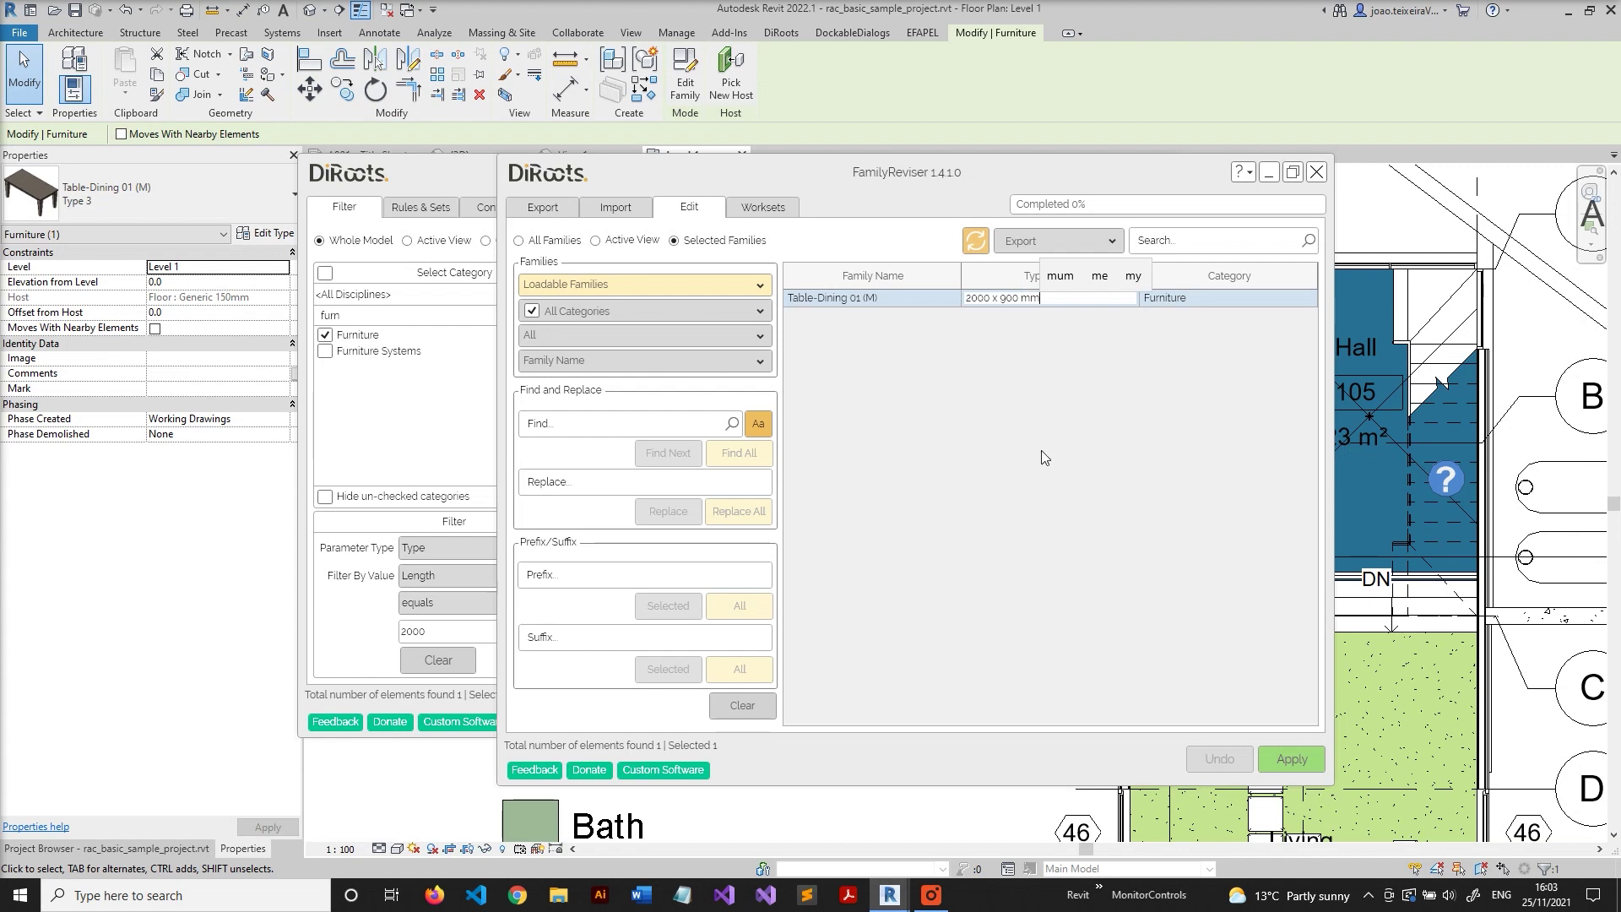
pyautogui.press('Return')
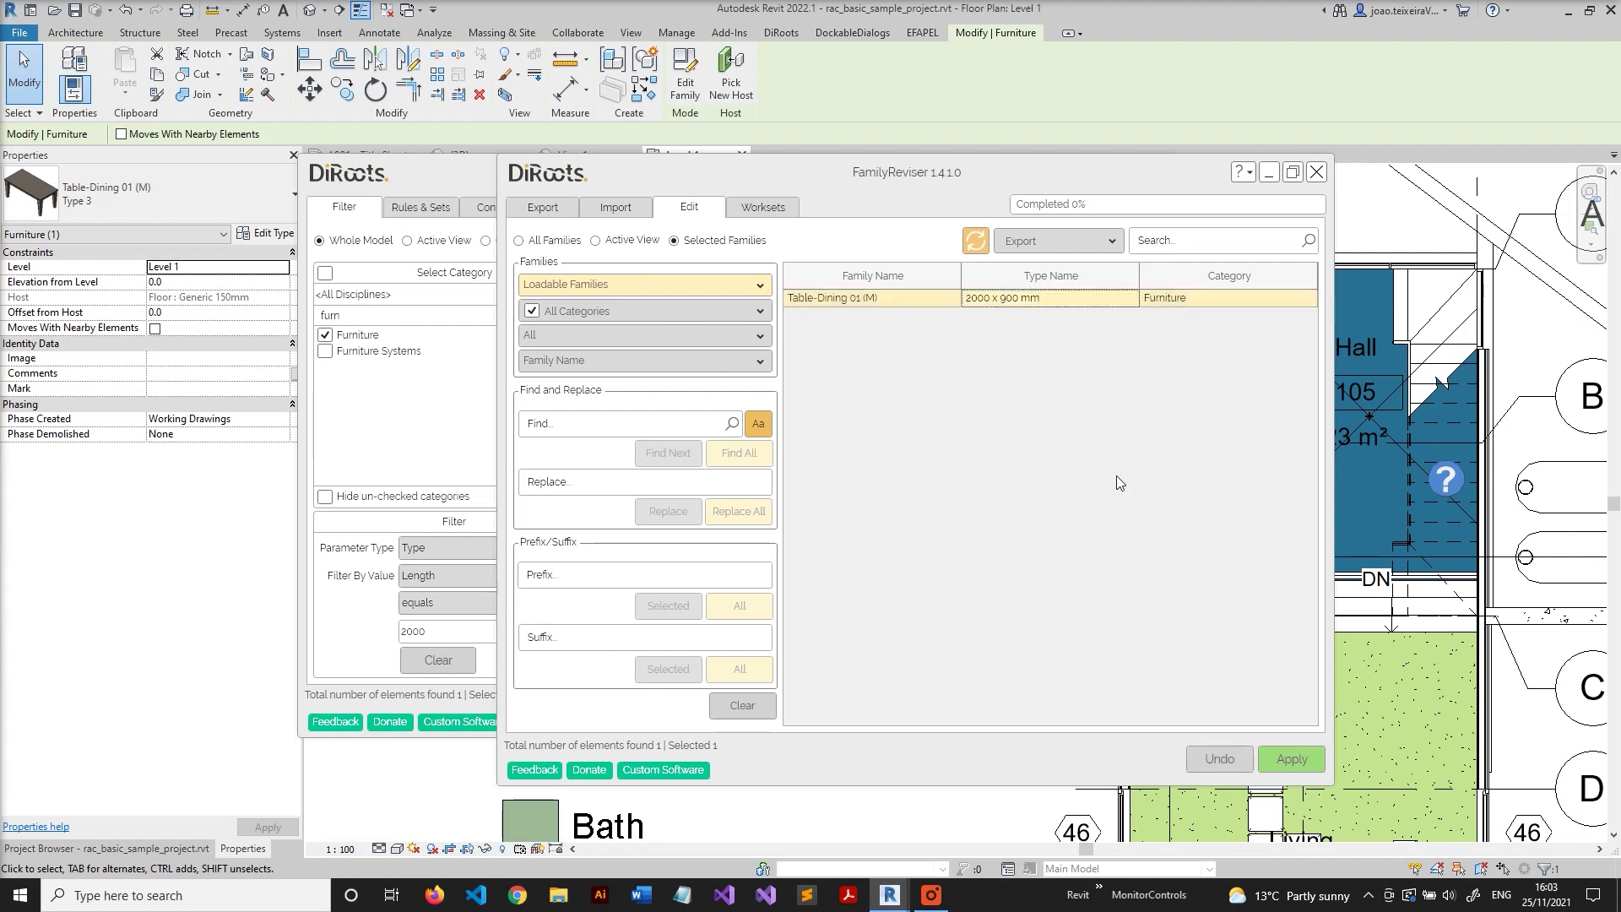
pyautogui.click(1292, 758)
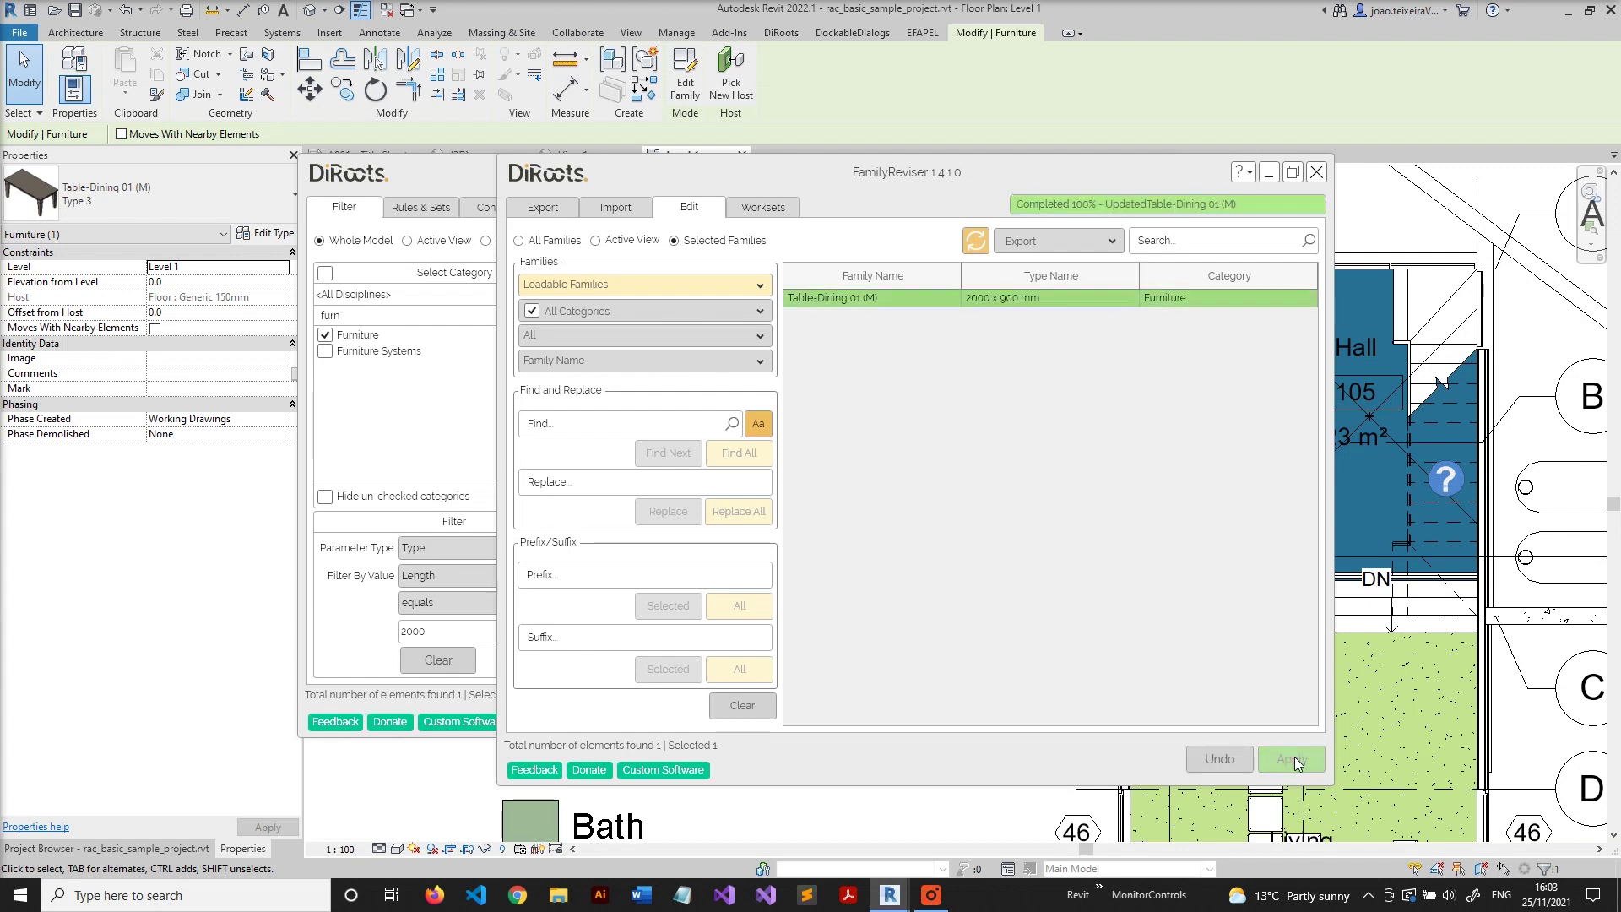
pyautogui.click(869, 467)
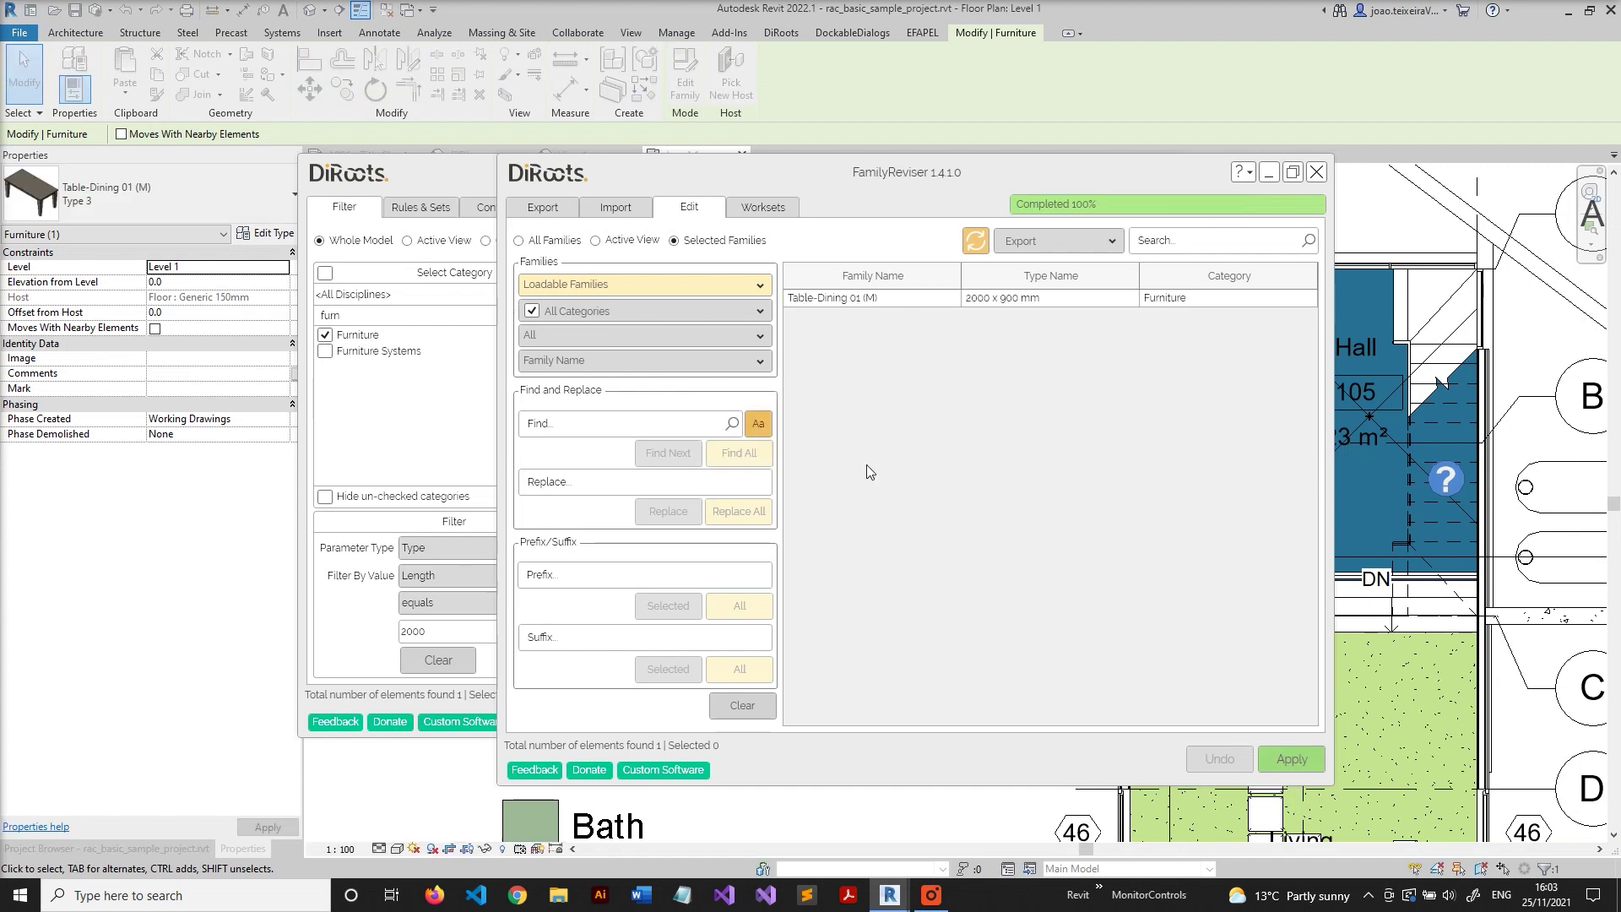
pyautogui.click(112, 206)
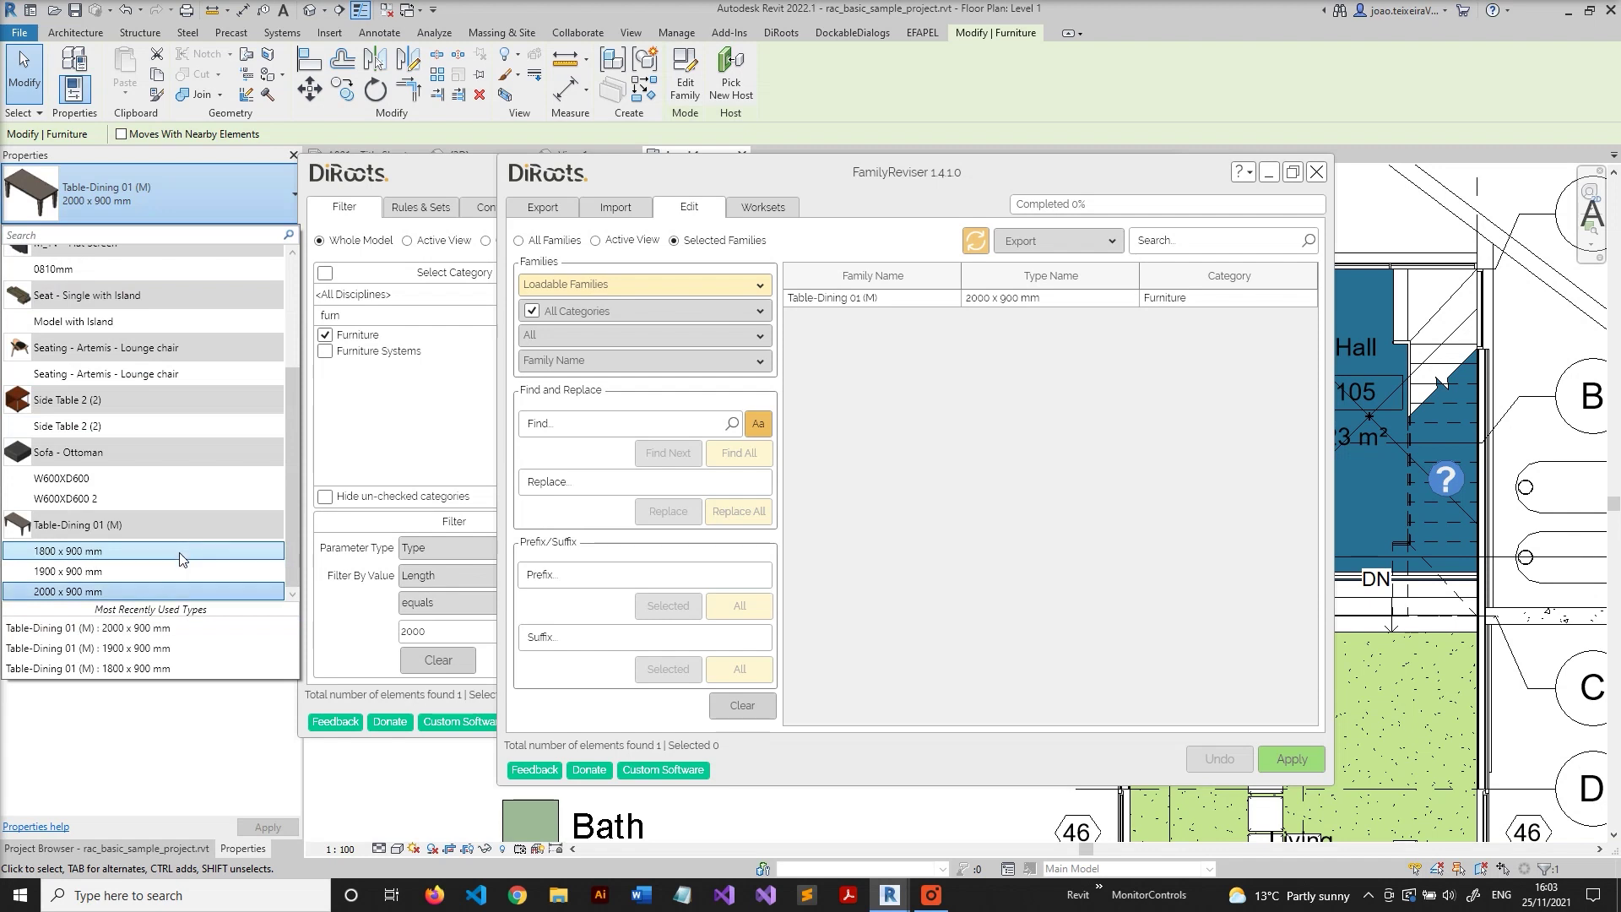